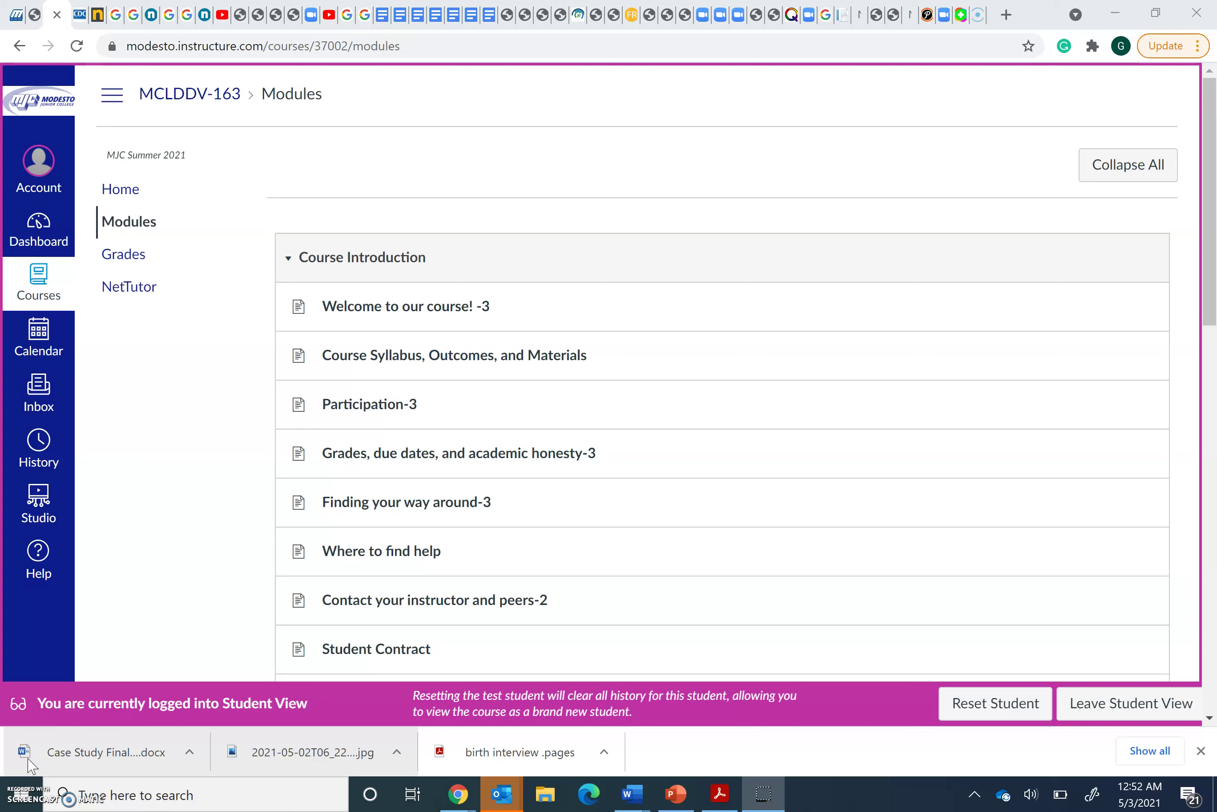
# - Review the Course Introduction module's items, down to the Student Information Survey and the Syllabus/Start Here Module Quiz
pyautogui.scroll(-2, 654, 366)
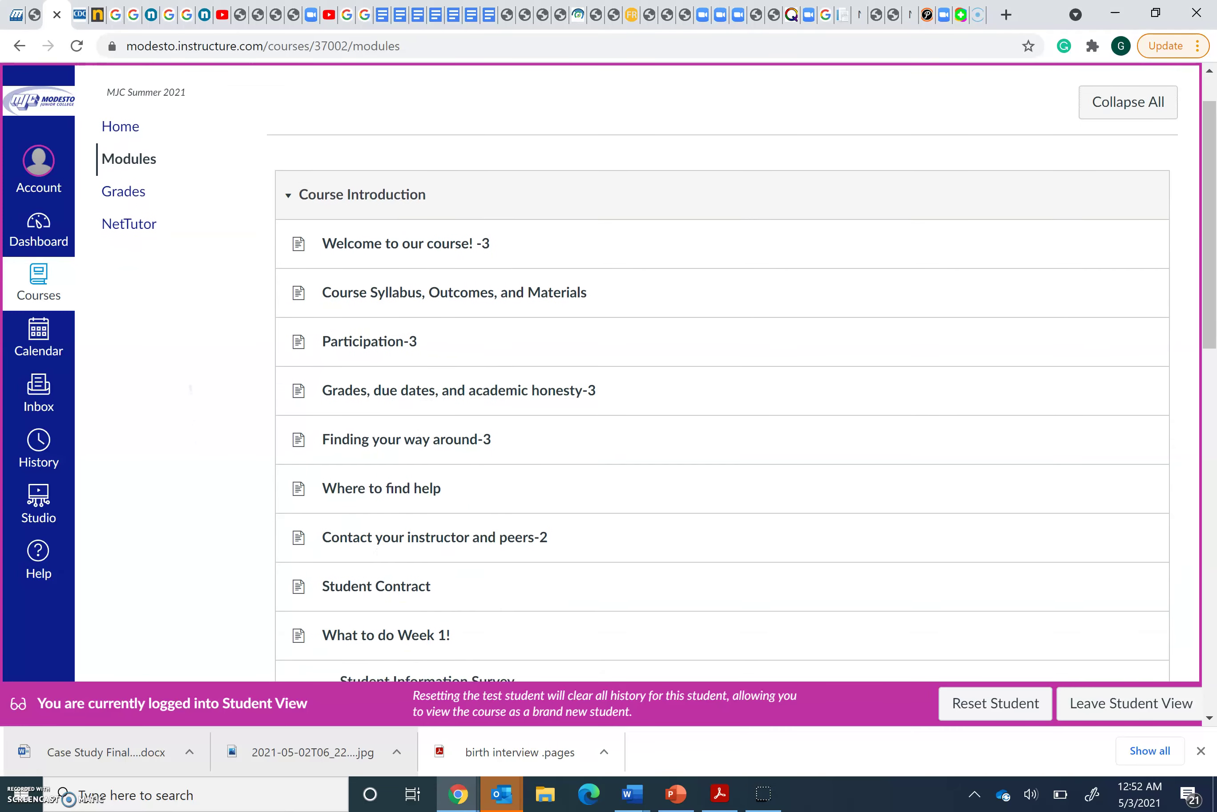
pyautogui.scroll(-2, 655, 367)
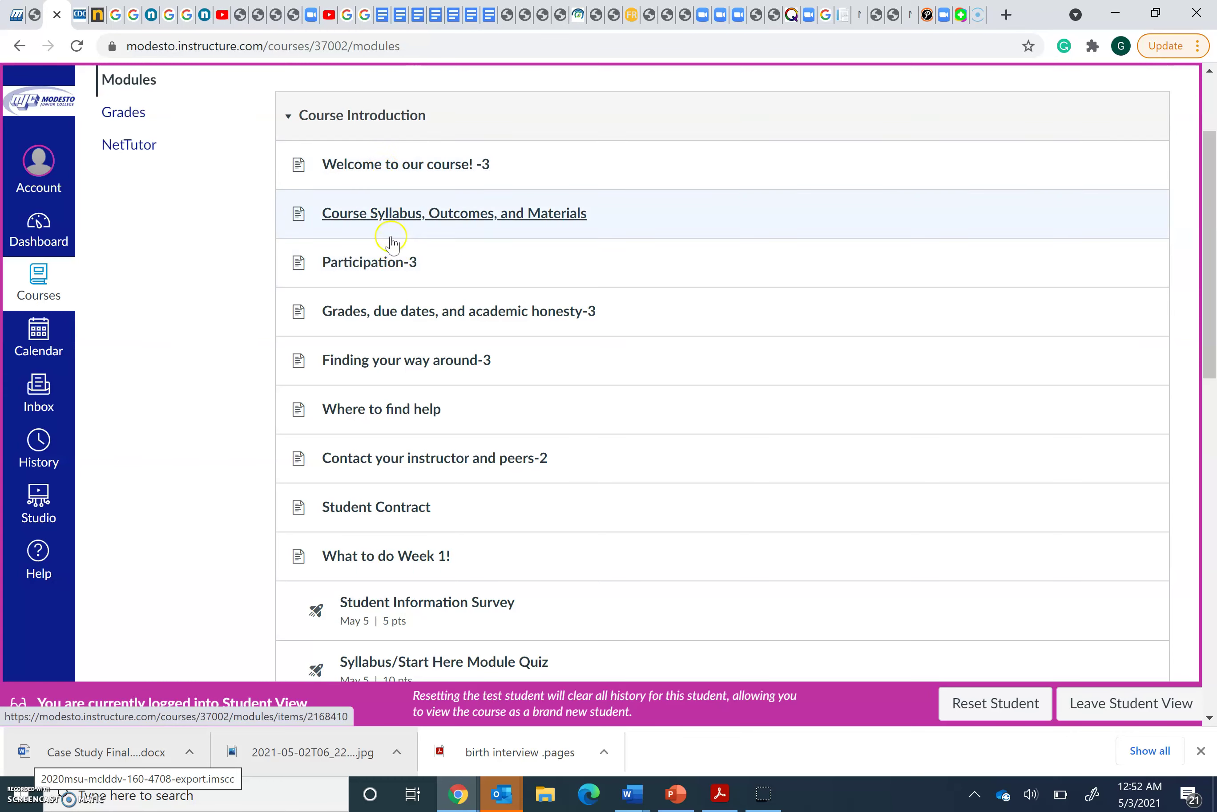
pyautogui.scroll(-3, 414, 407)
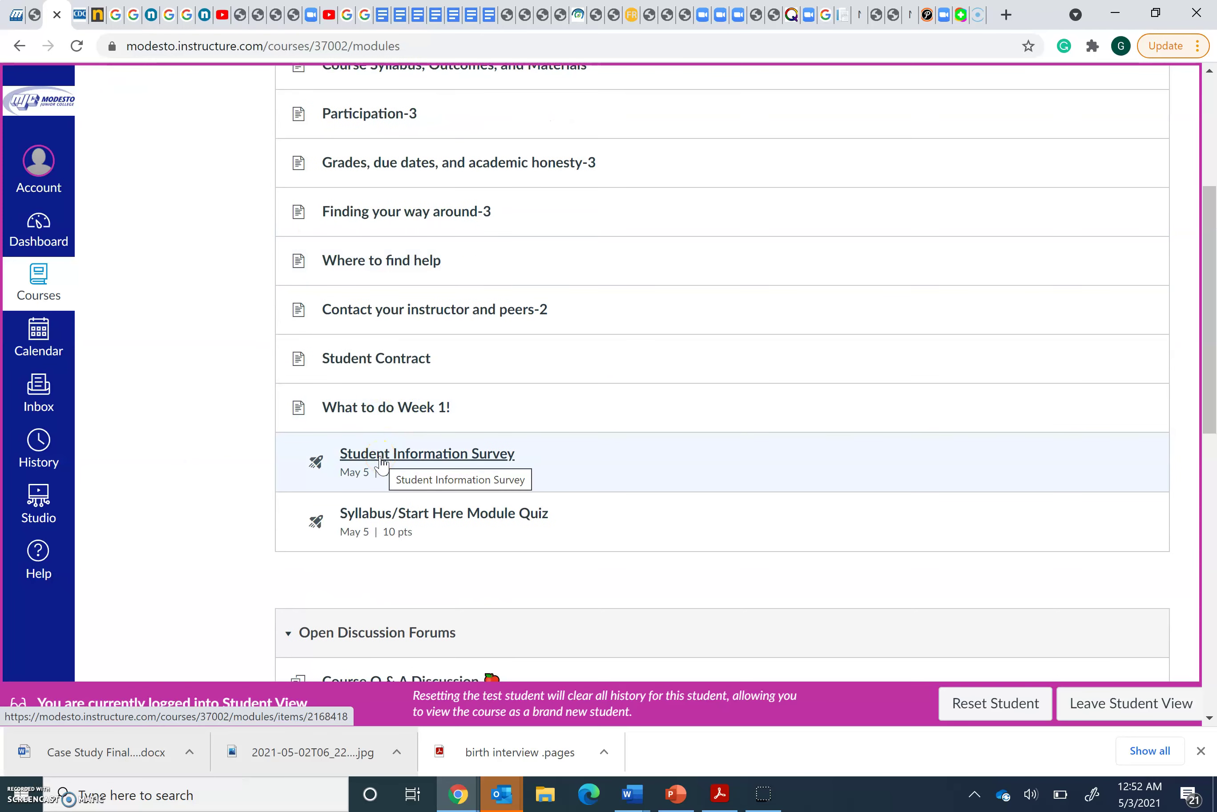
pyautogui.click(378, 514)
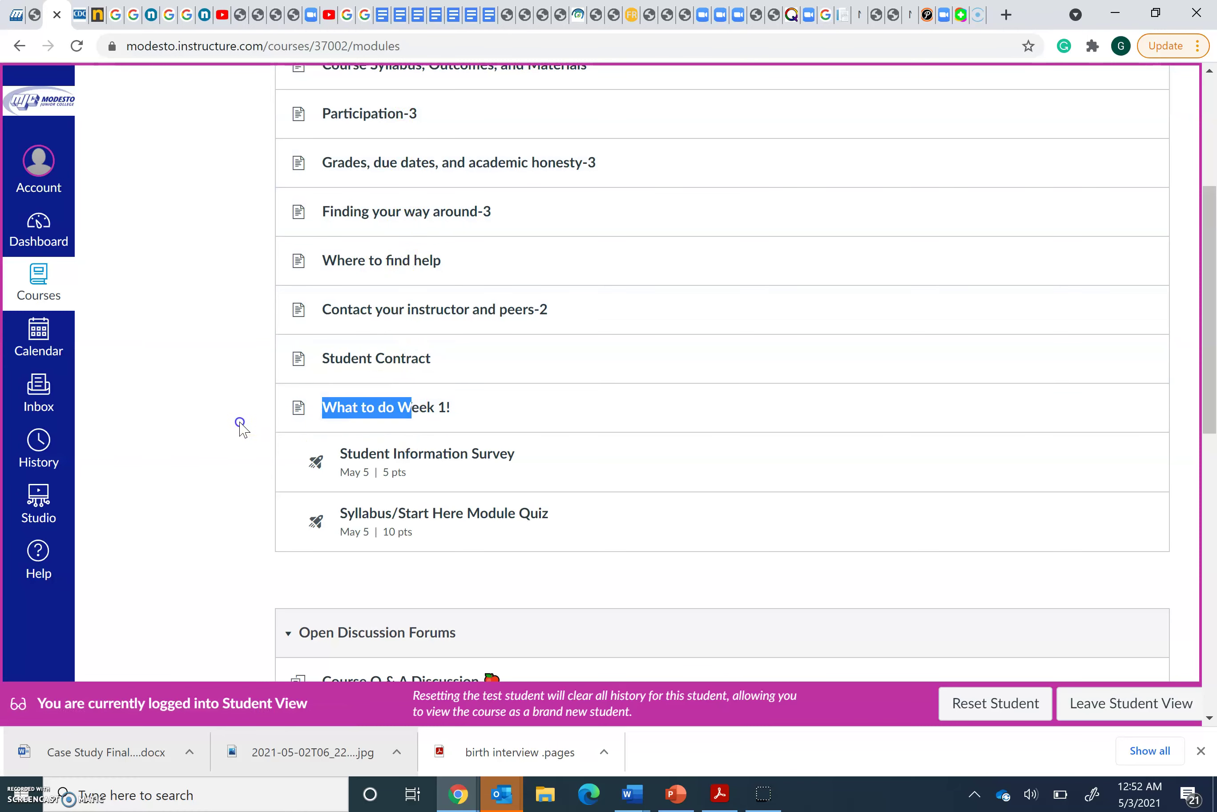
pyautogui.moveTo(413, 434); pyautogui.dragTo(231, 424)
pyautogui.click(224, 422)
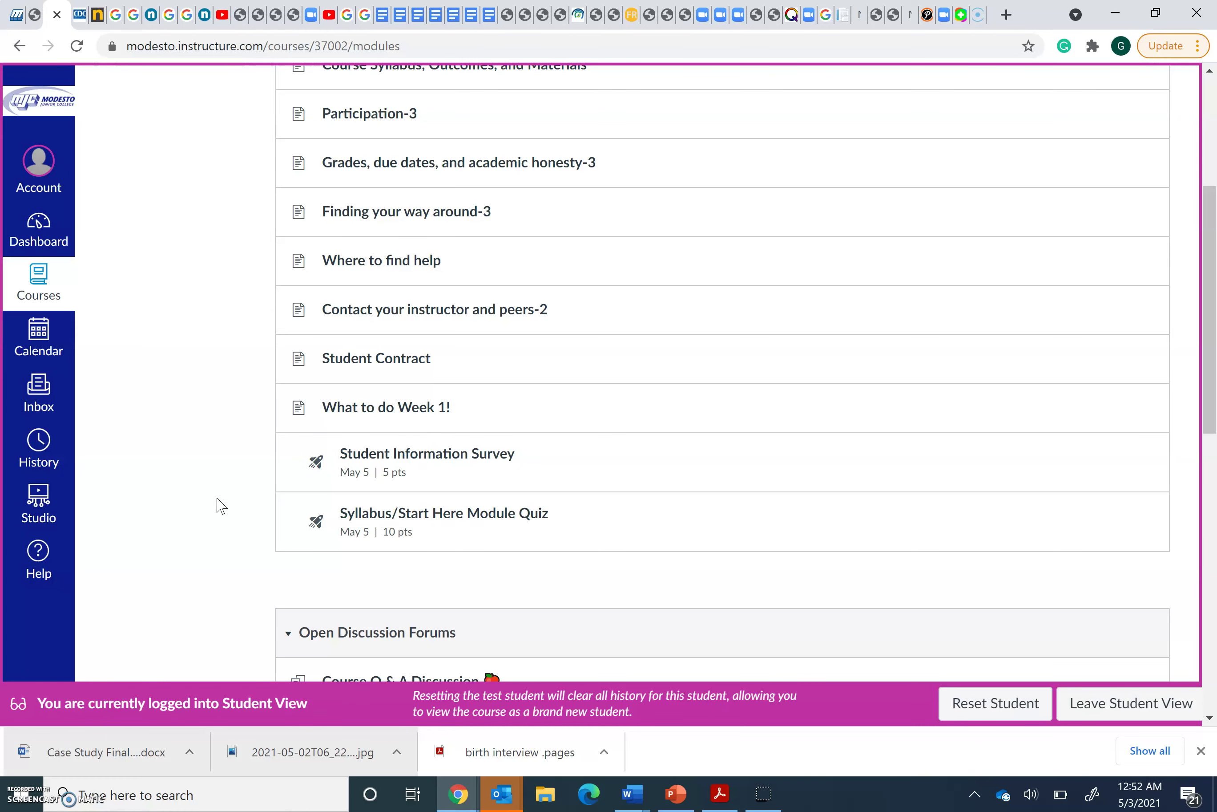
pyautogui.scroll(4, 221, 506)
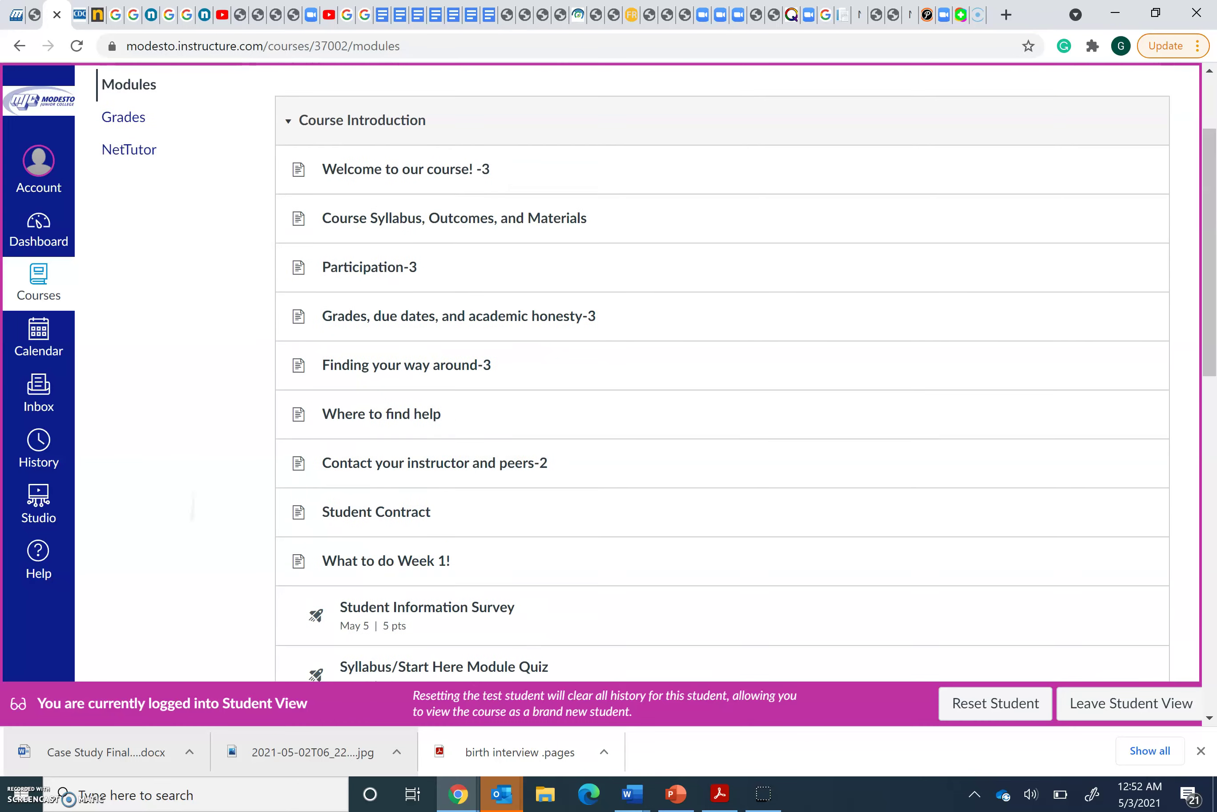
pyautogui.scroll(-4, 194, 377)
pyautogui.scroll(-2, 194, 377)
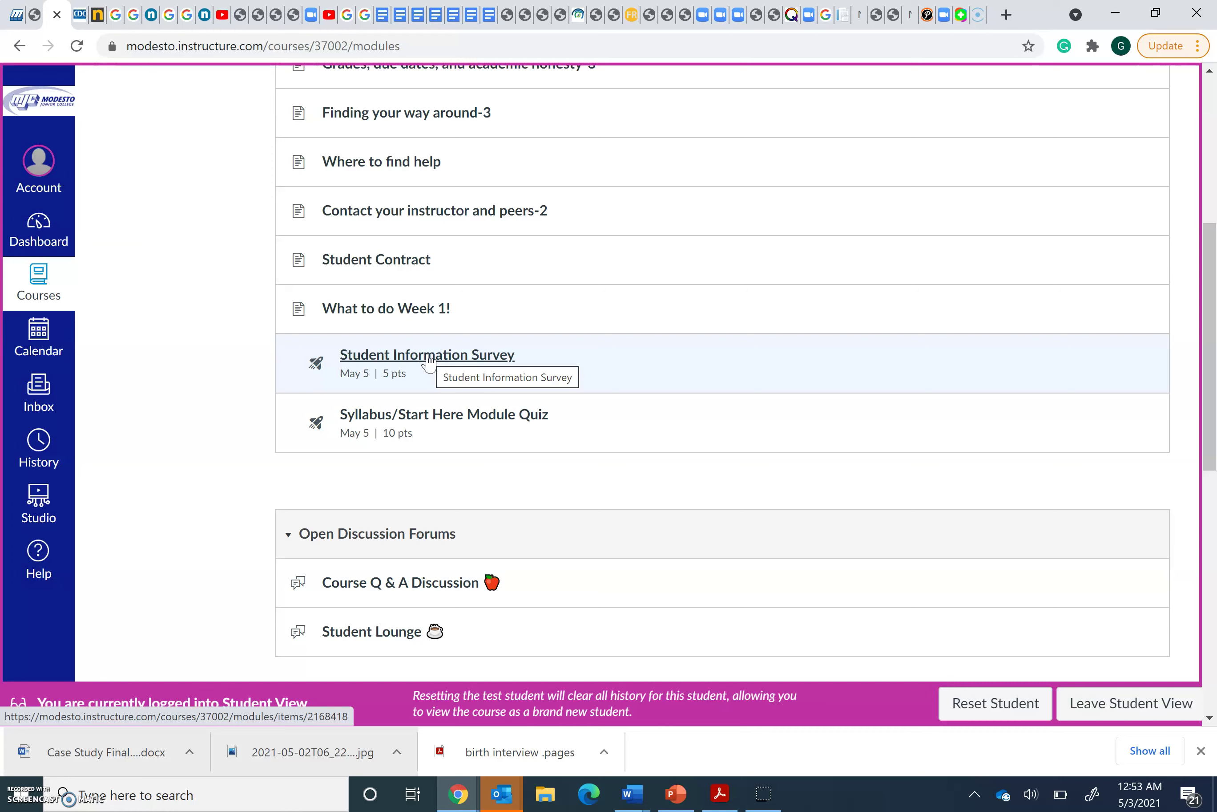
pyautogui.click(375, 356)
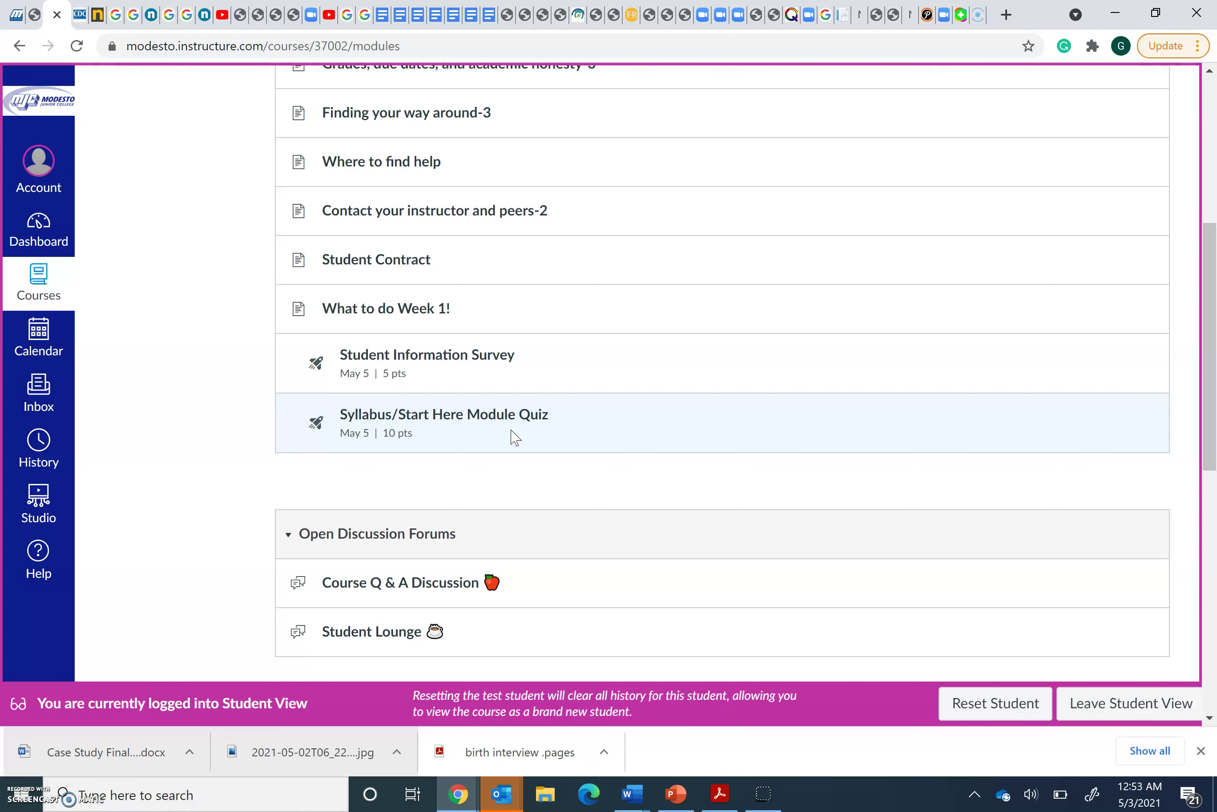
# - Look over the Open Discussion Forums and the items listed in the Week 1 module
pyautogui.scroll(-6, 515, 438)
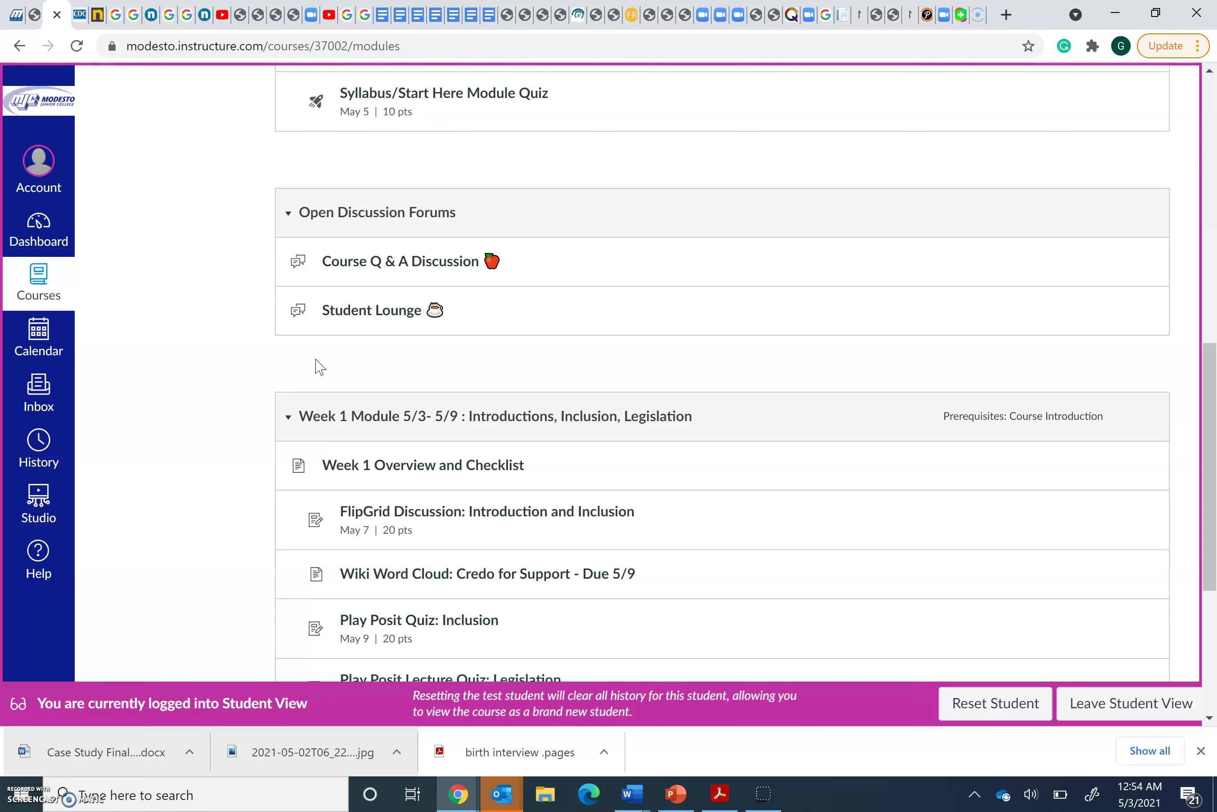
pyautogui.click(367, 312)
pyautogui.scroll(-4, 427, 545)
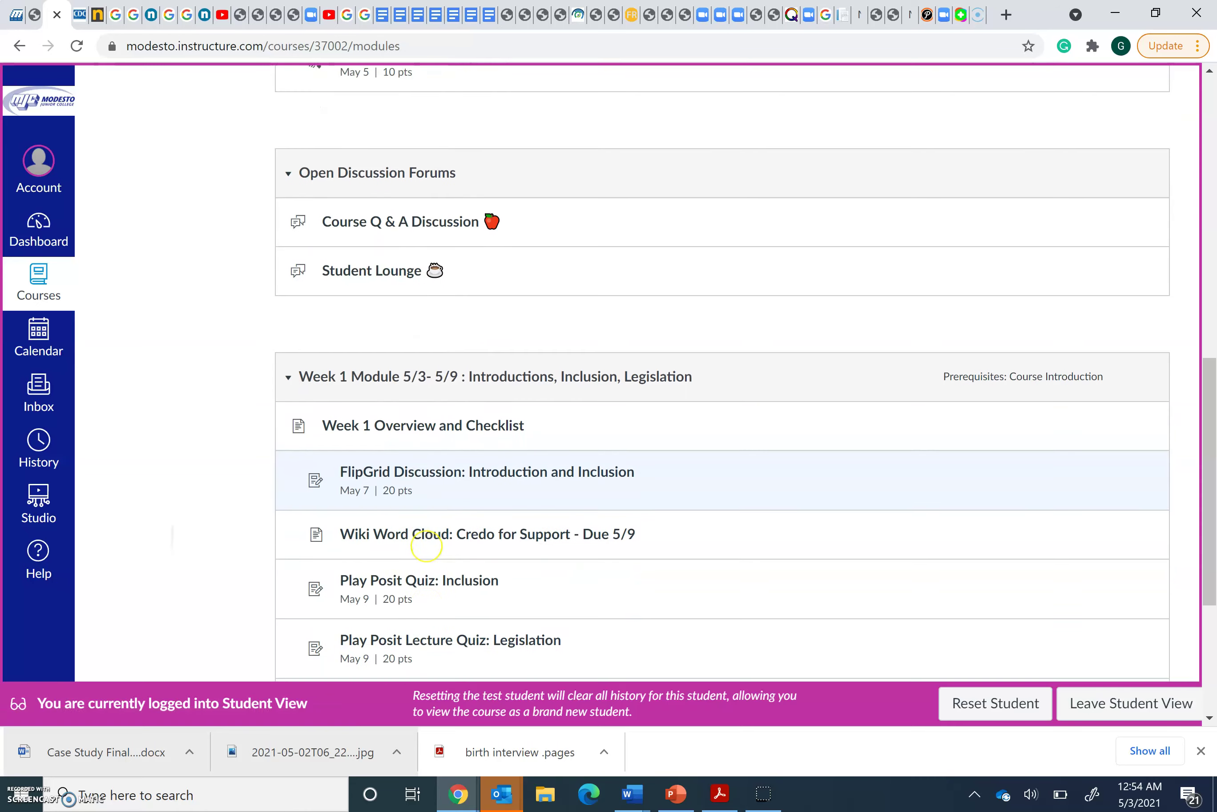
pyautogui.scroll(-2, 427, 545)
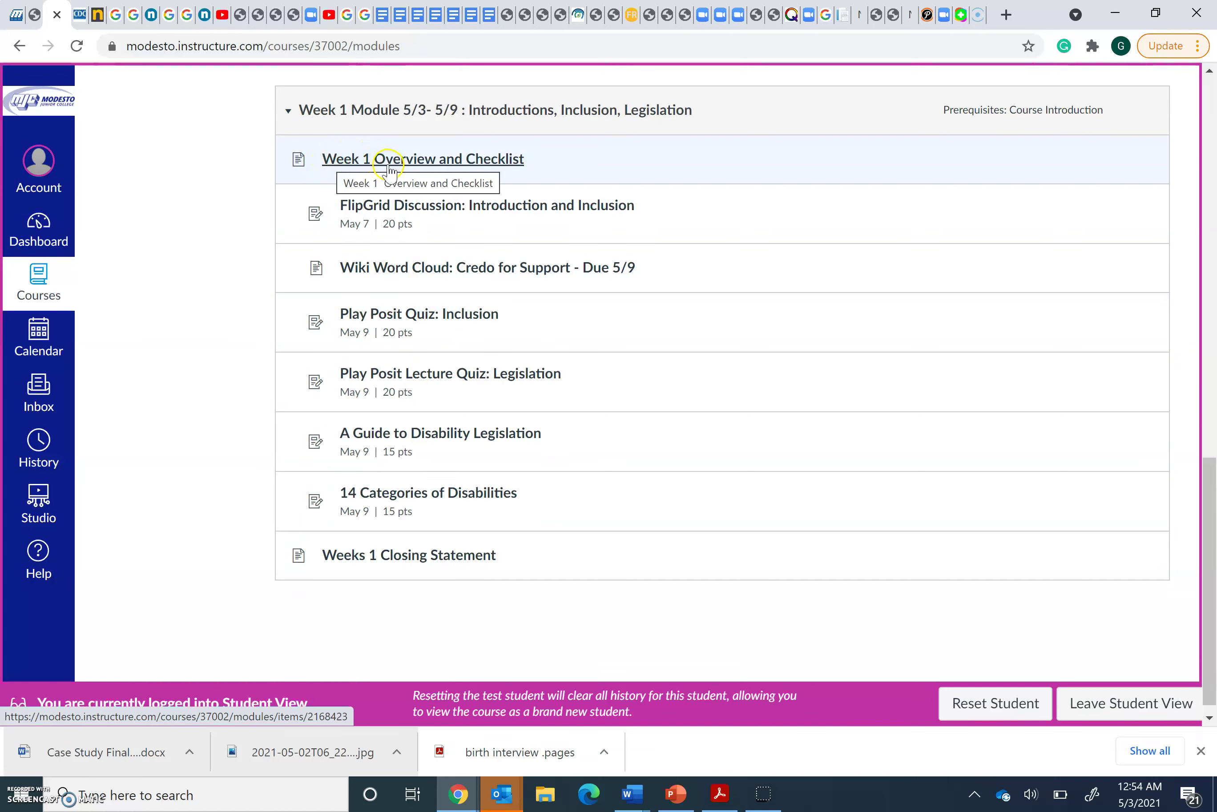
# - Open the Week 1 Overview and Checklist page and review its learning objectives and the assignment due dates table
pyautogui.click(405, 160)
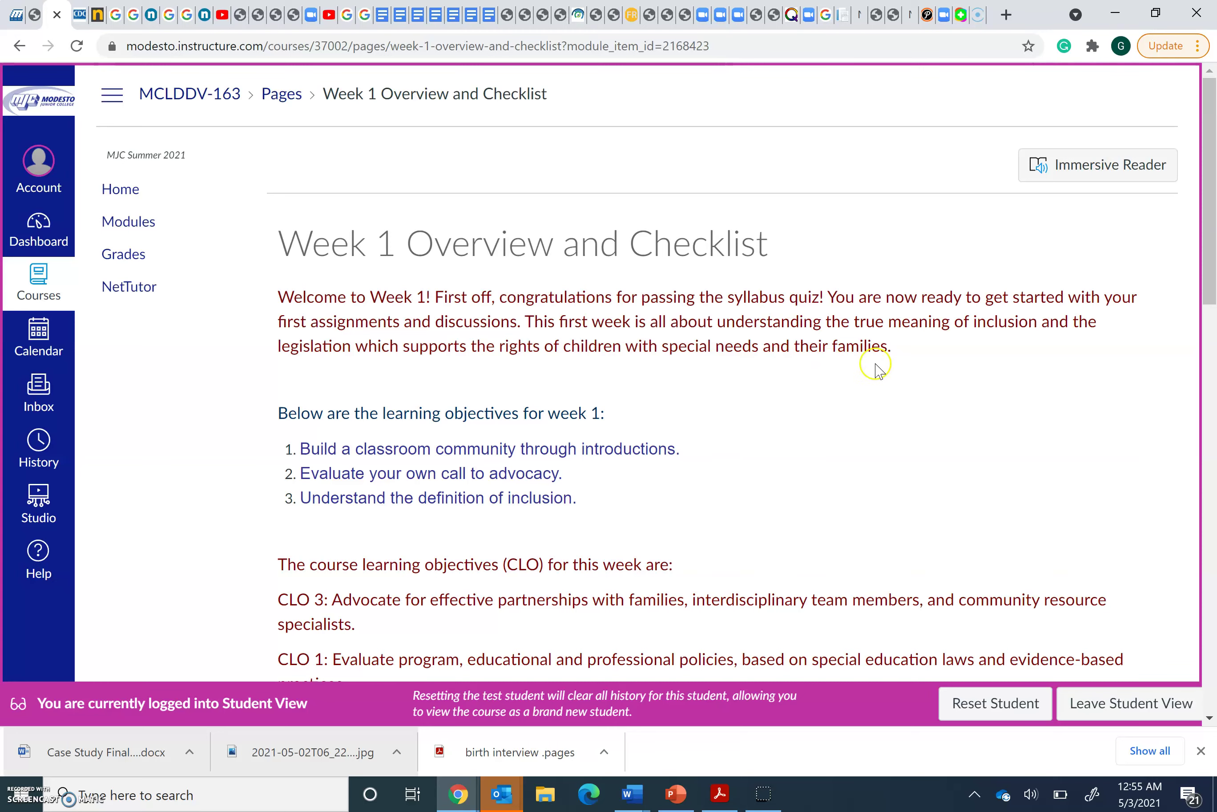
pyautogui.moveTo(1211, 201); pyautogui.dragTo(1214, 256)
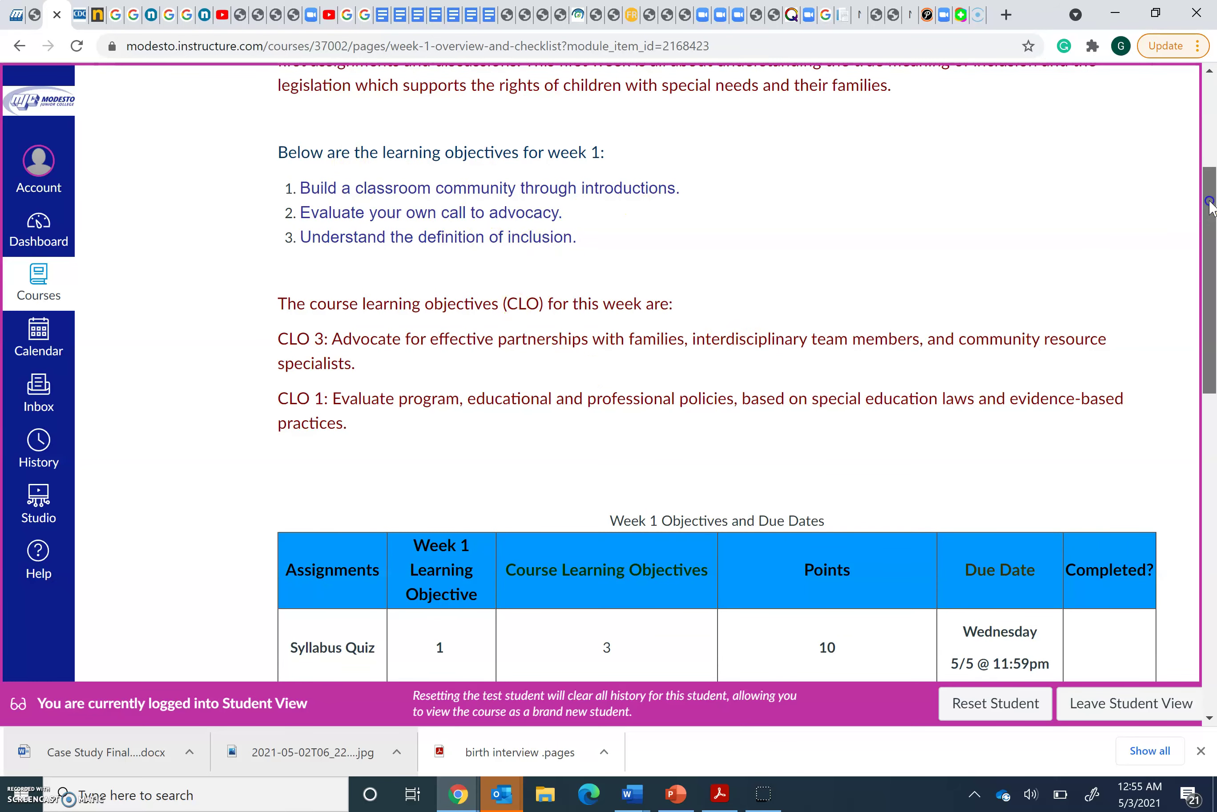
pyautogui.moveTo(1213, 219); pyautogui.dragTo(1209, 341)
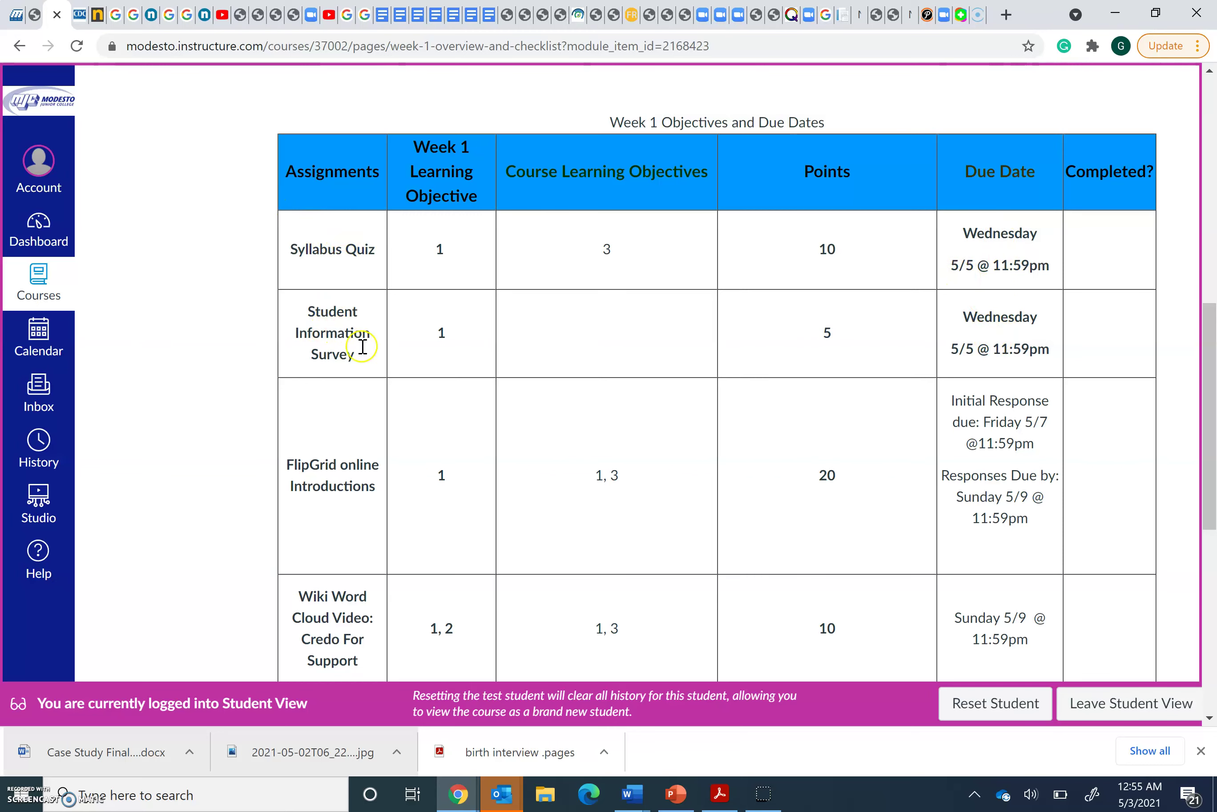
pyautogui.scroll(-5, 456, 479)
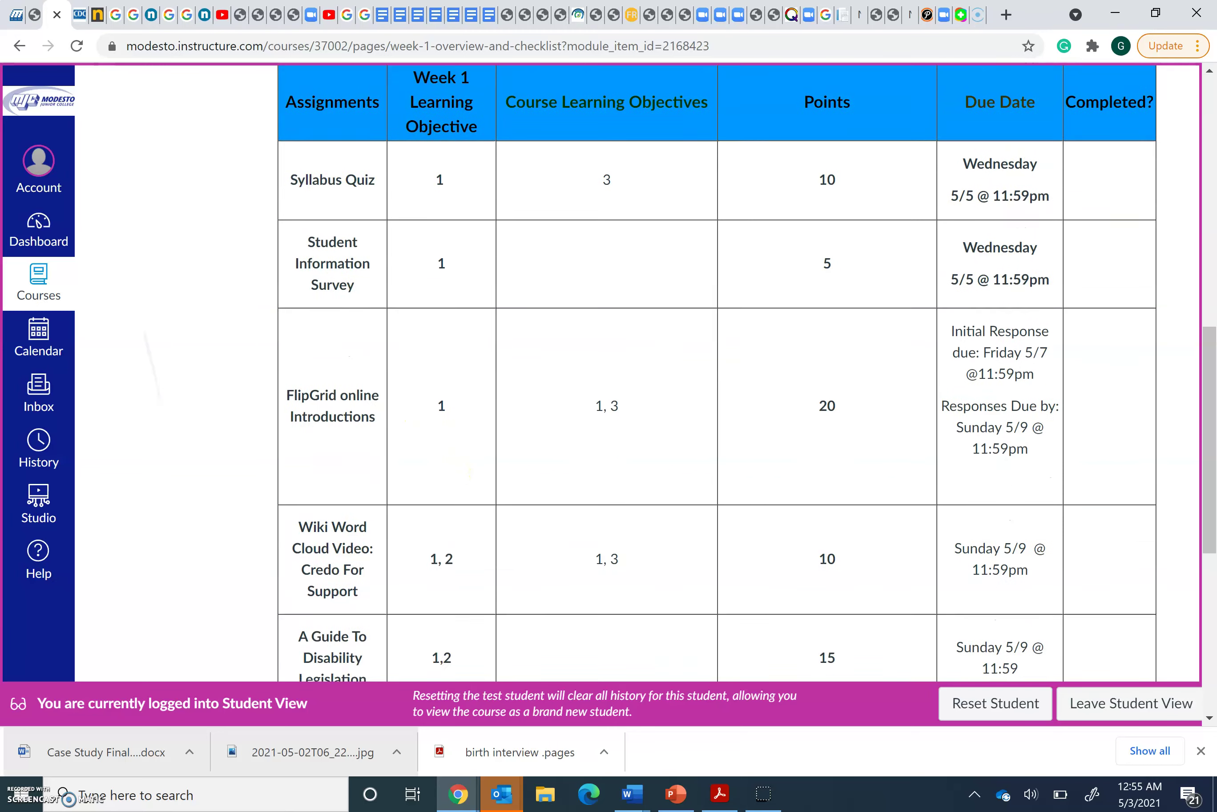
pyautogui.scroll(-1, 717, 366)
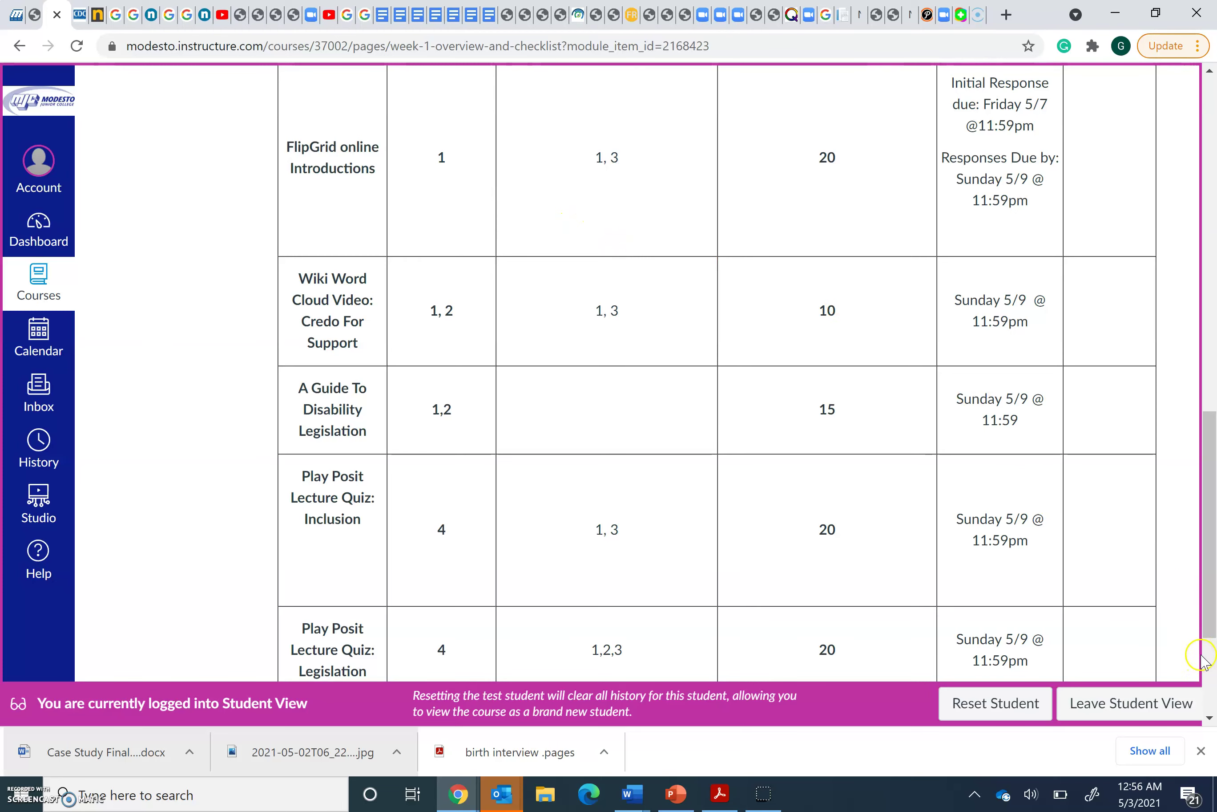
pyautogui.scroll(-4, 1202, 660)
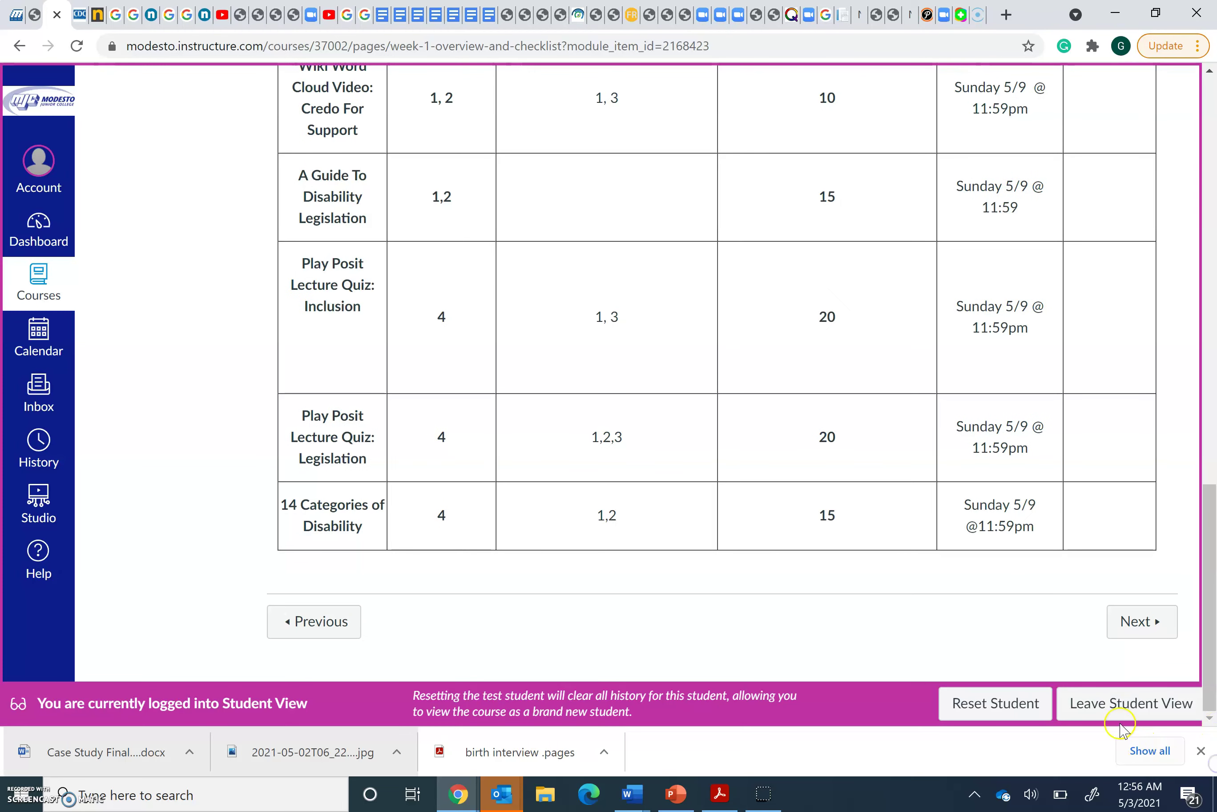
# - Continue to the FlipGrid Discussion: Introduction and Inclusion assignment and review its prompt, due dates and embedded Flipgrid group
pyautogui.click(1142, 619)
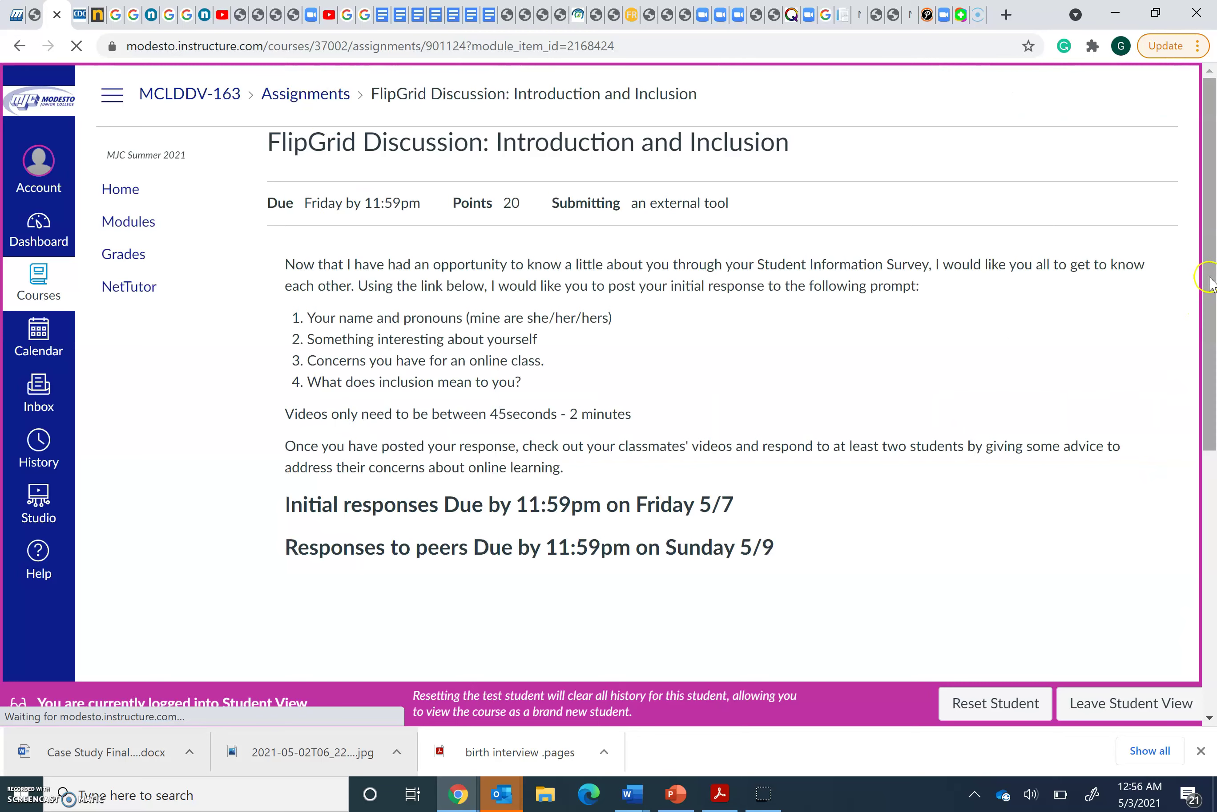
pyautogui.moveTo(1210, 283); pyautogui.dragTo(1213, 246)
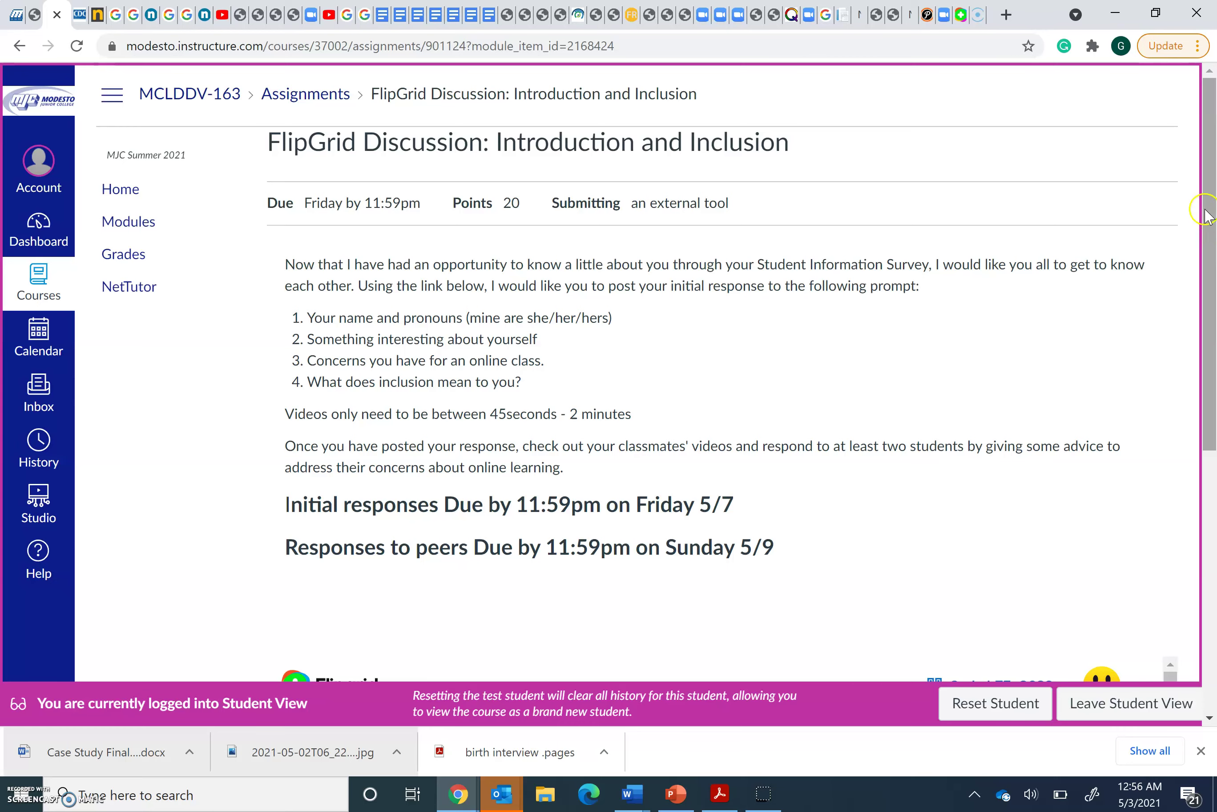
pyautogui.moveTo(1205, 215); pyautogui.dragTo(1215, 489)
pyautogui.moveTo(1214, 542); pyautogui.dragTo(1213, 178)
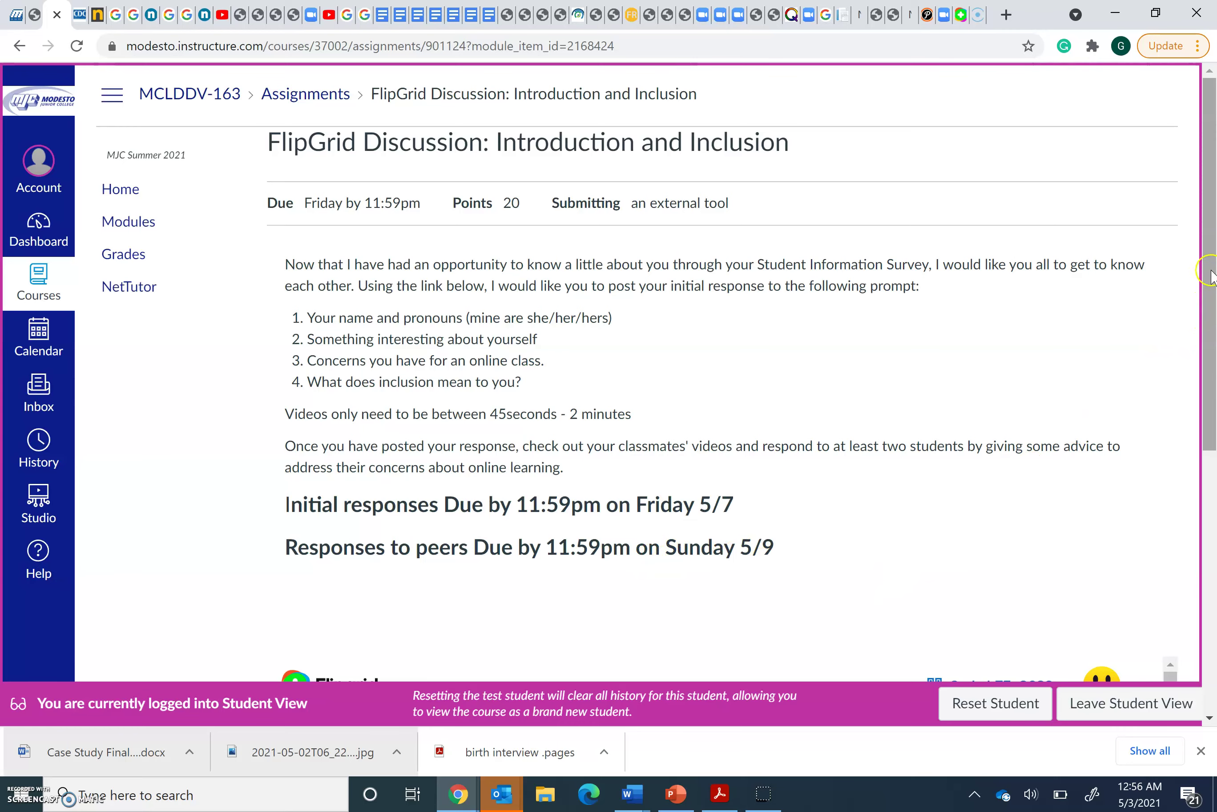
pyautogui.moveTo(1211, 272); pyautogui.dragTo(1215, 581)
pyautogui.scroll(8, 682, 440)
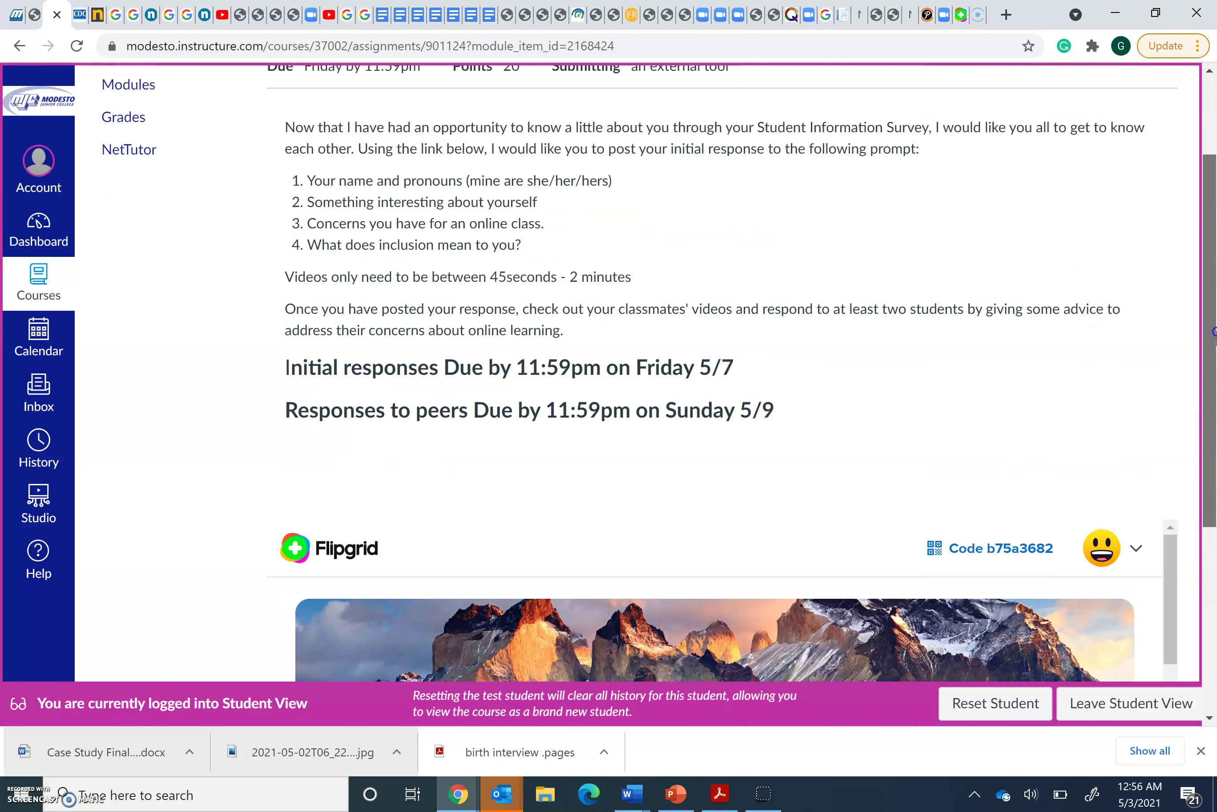
pyautogui.scroll(-2, 682, 439)
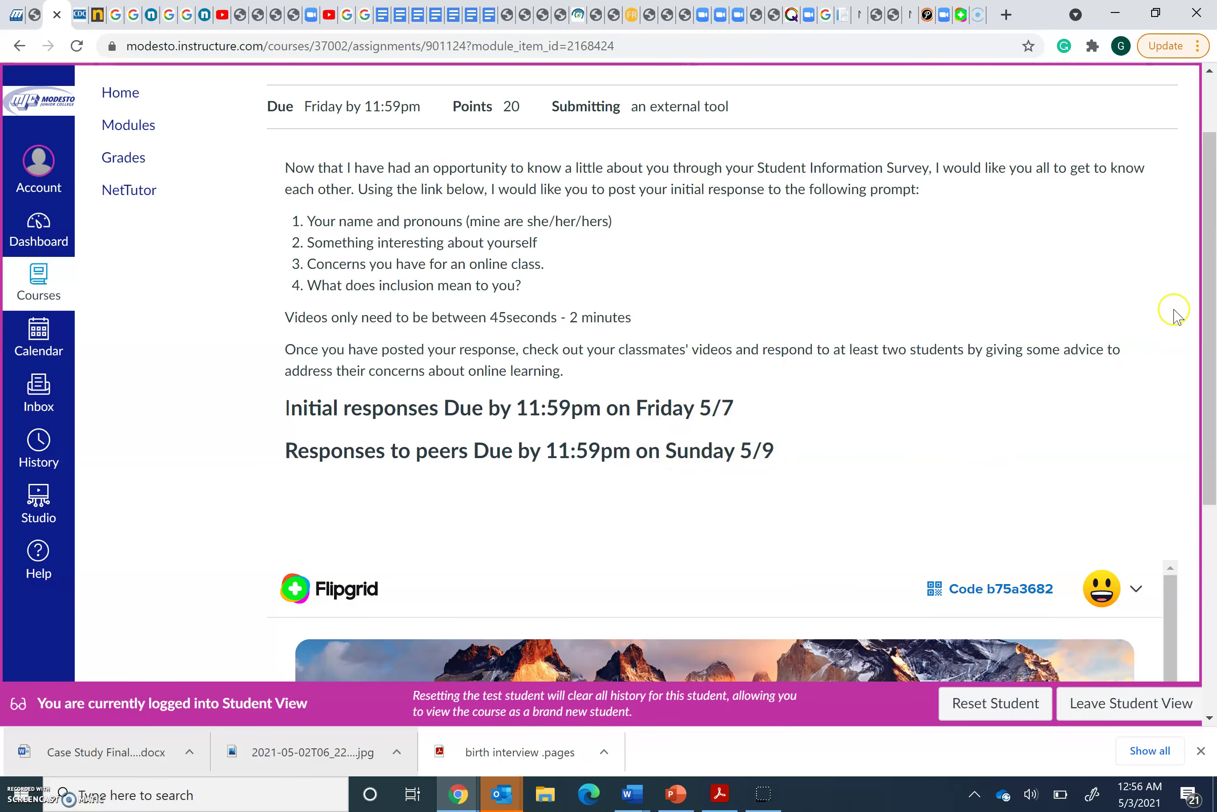
pyautogui.scroll(-6, 1213, 273)
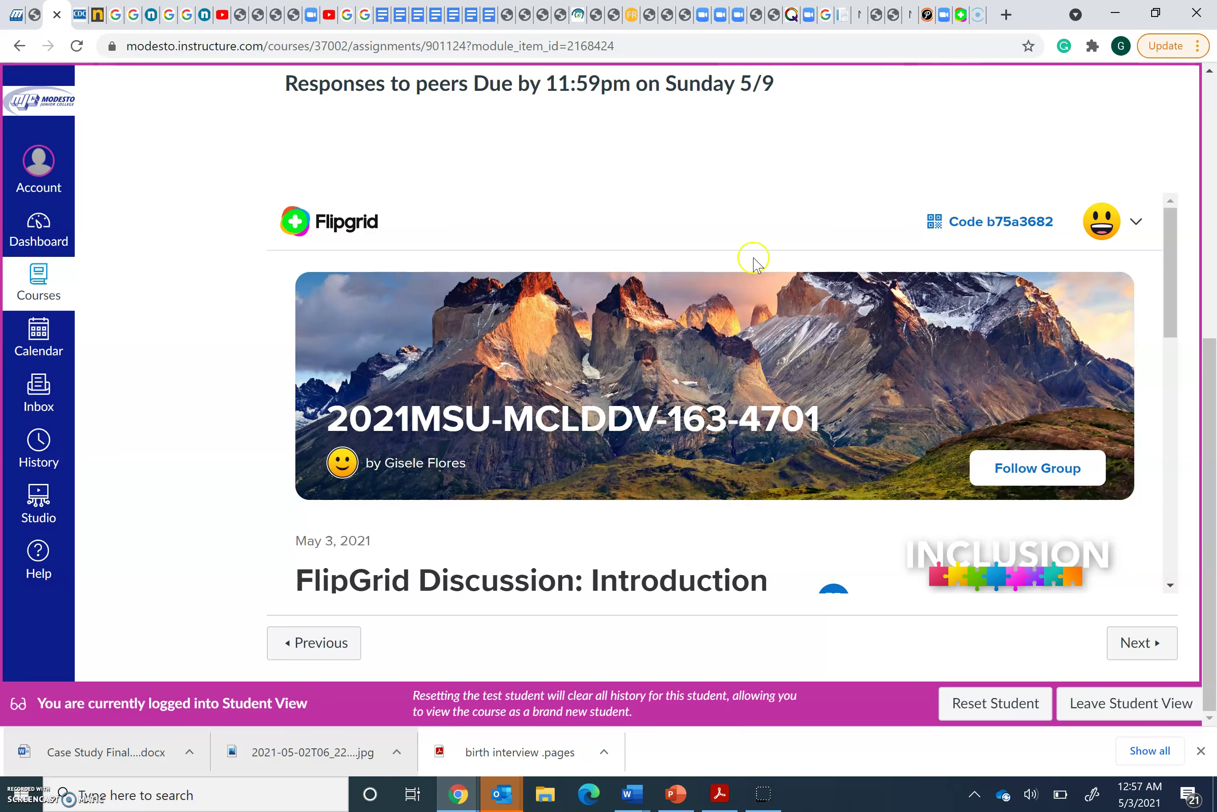
pyautogui.moveTo(1206, 406); pyautogui.dragTo(1214, 186)
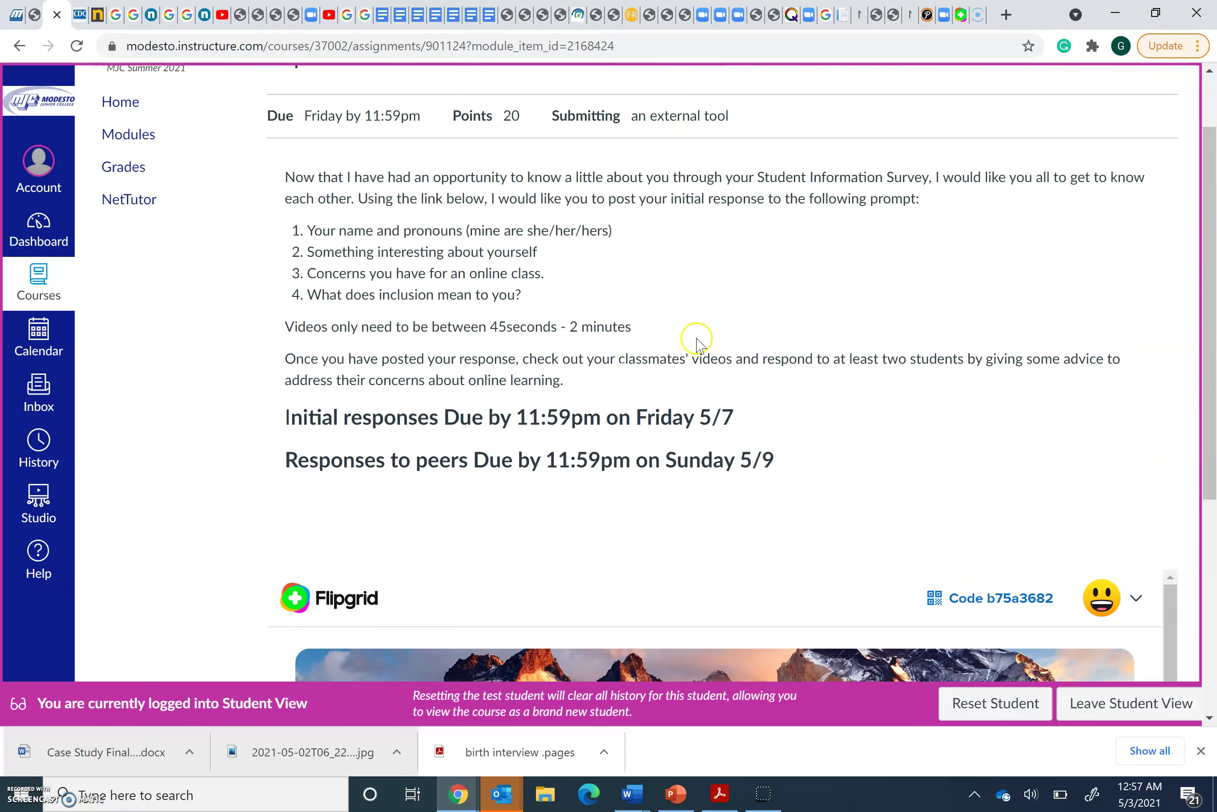
pyautogui.scroll(-7, 1187, 372)
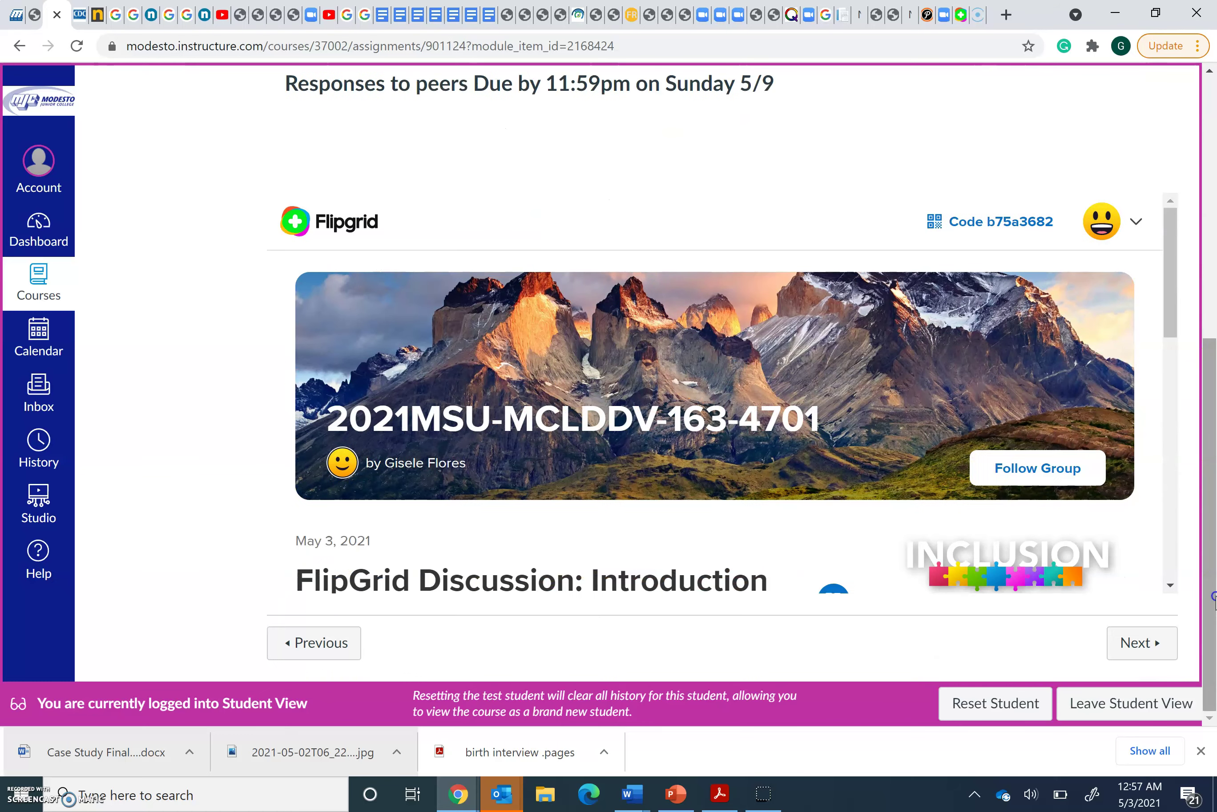
# - Continue to the Wiki Word Cloud: Credo for Support page and review its instructions, video link and sample words
pyautogui.click(1133, 641)
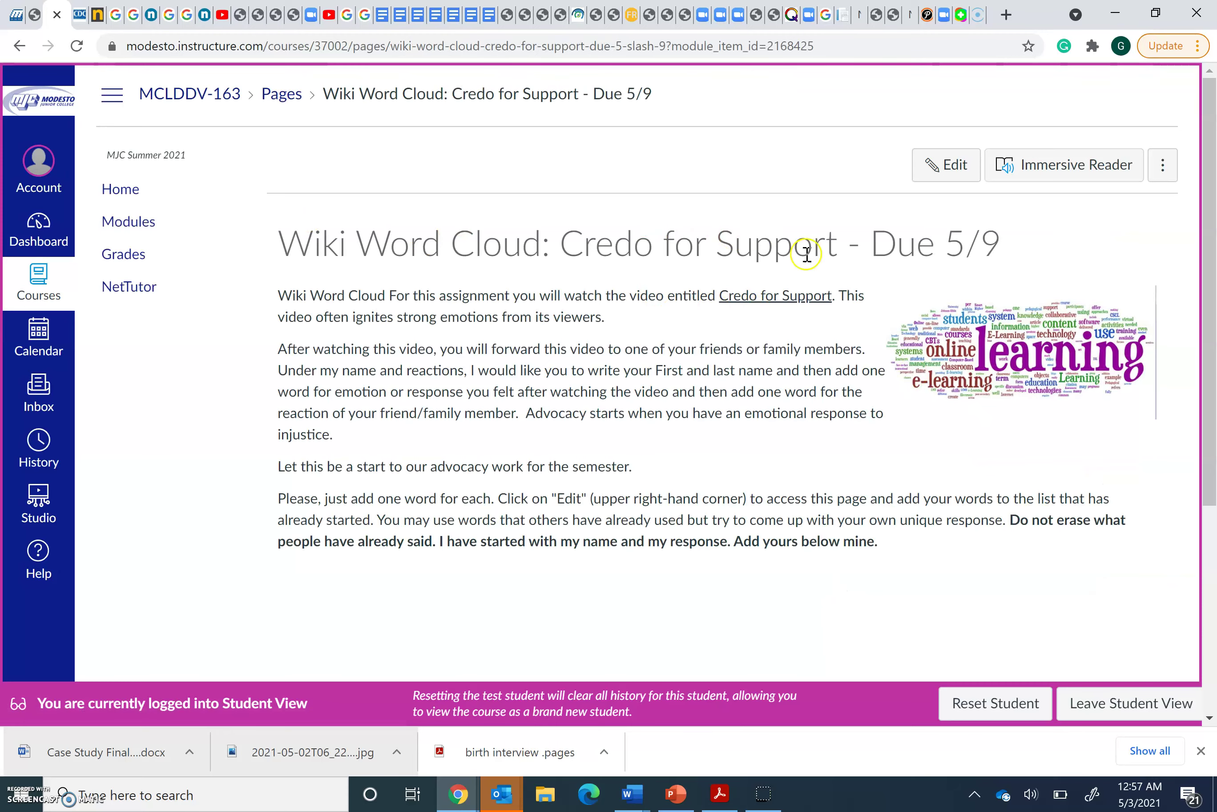
pyautogui.moveTo(1212, 214); pyautogui.dragTo(1212, 419)
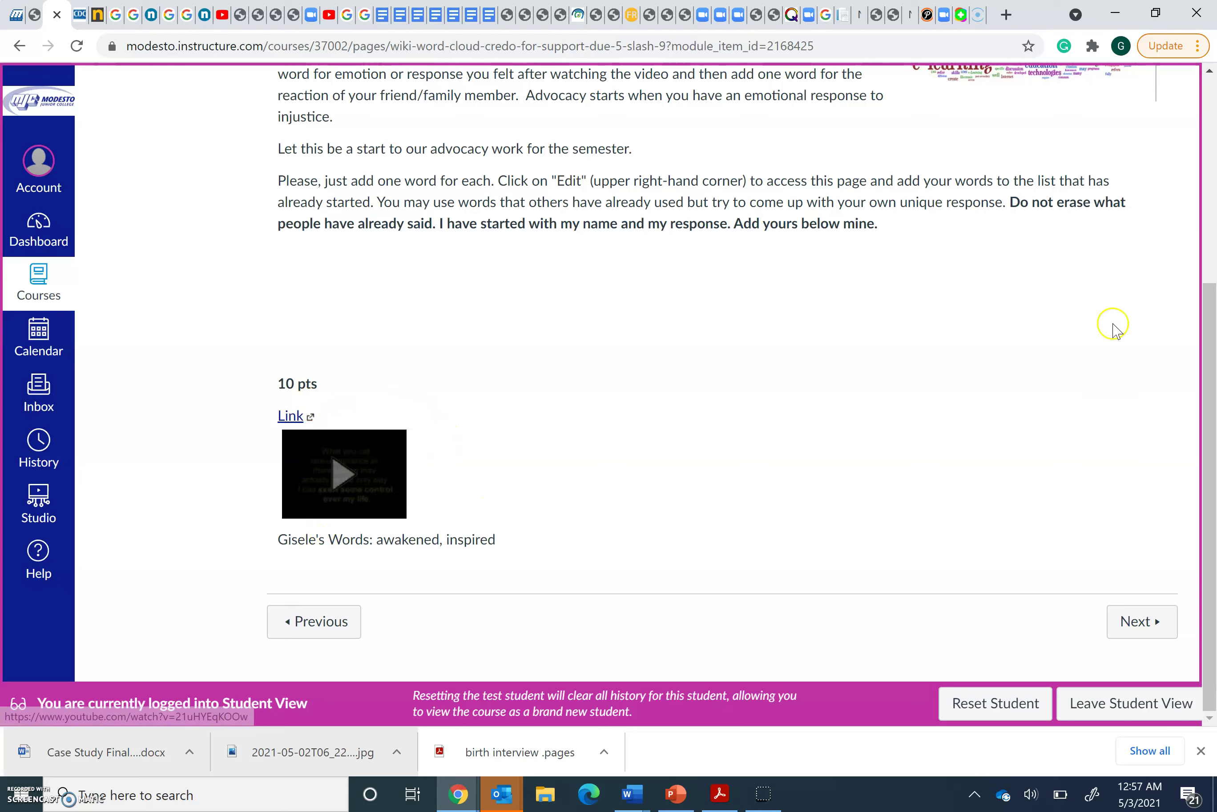
pyautogui.scroll(2, 1212, 373)
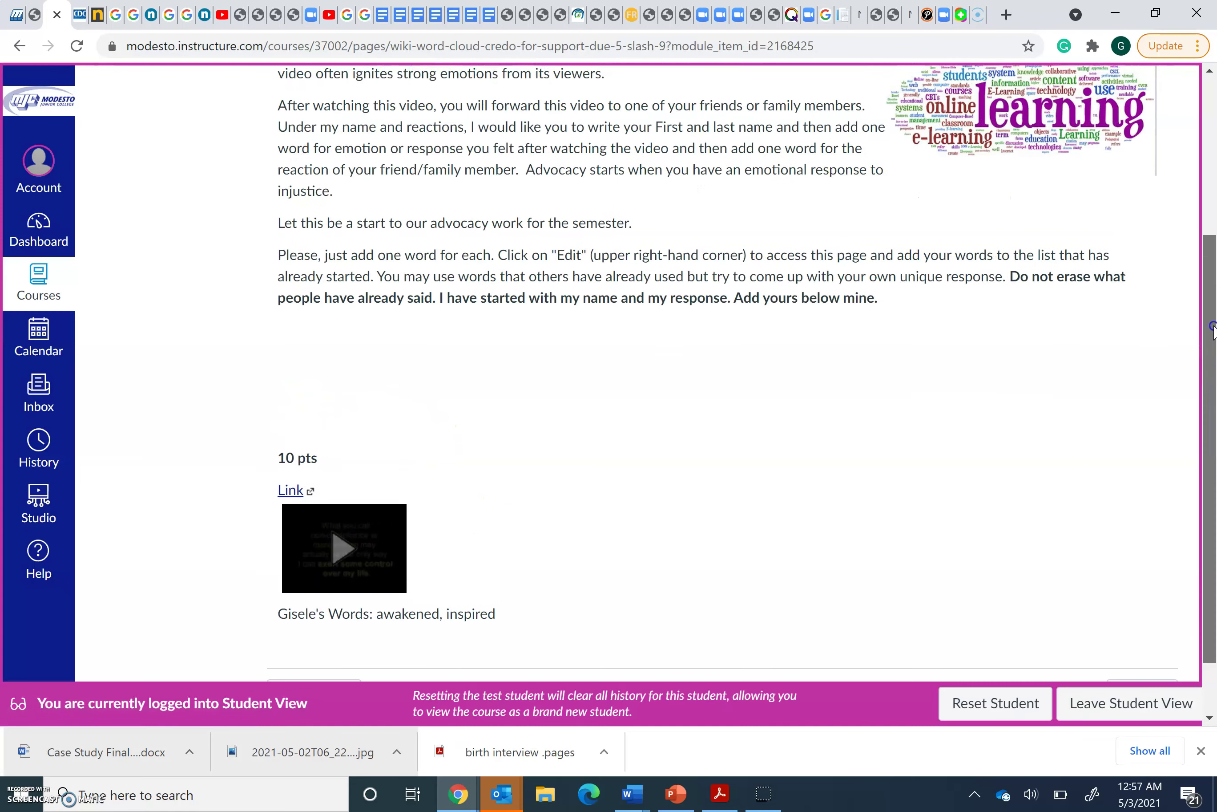
pyautogui.scroll(-2, 1212, 382)
pyautogui.scroll(5, 1212, 388)
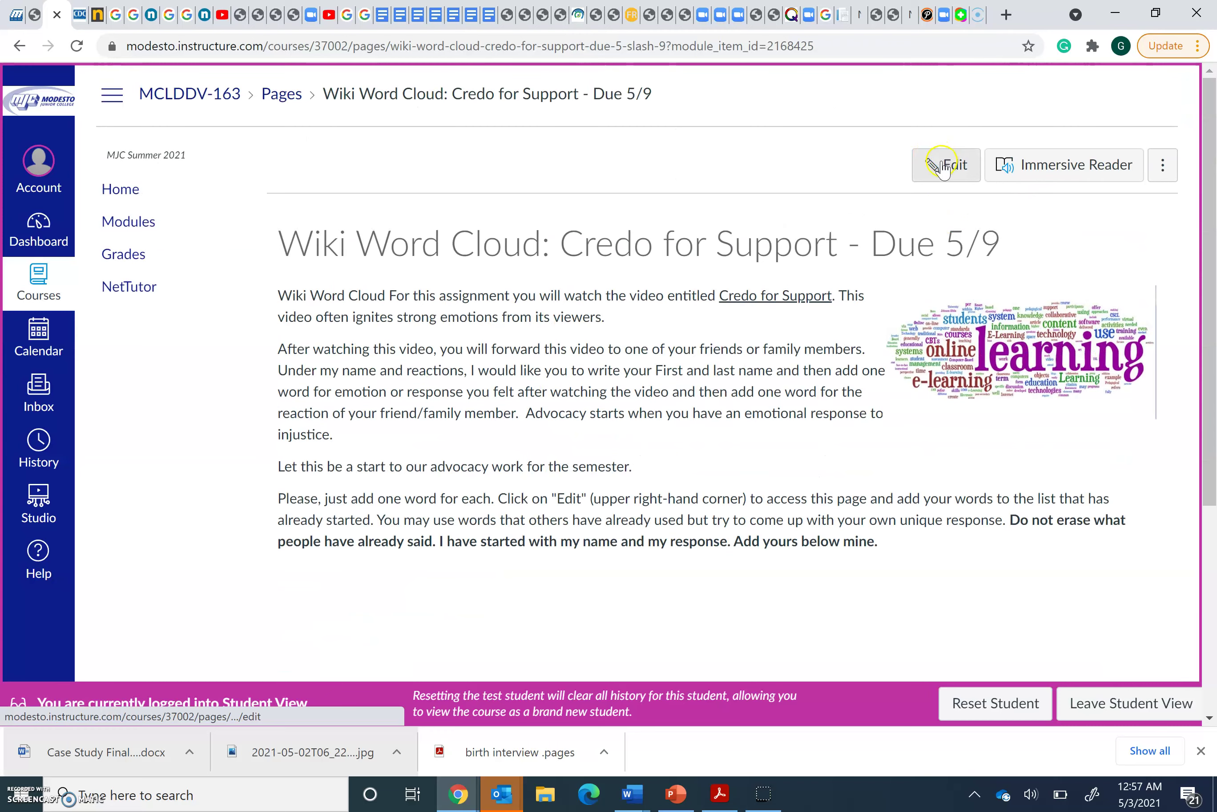
# - Open the Wiki Word Cloud page for editing and place the cursor after the instructor's words at the end of the content
pyautogui.click(941, 167)
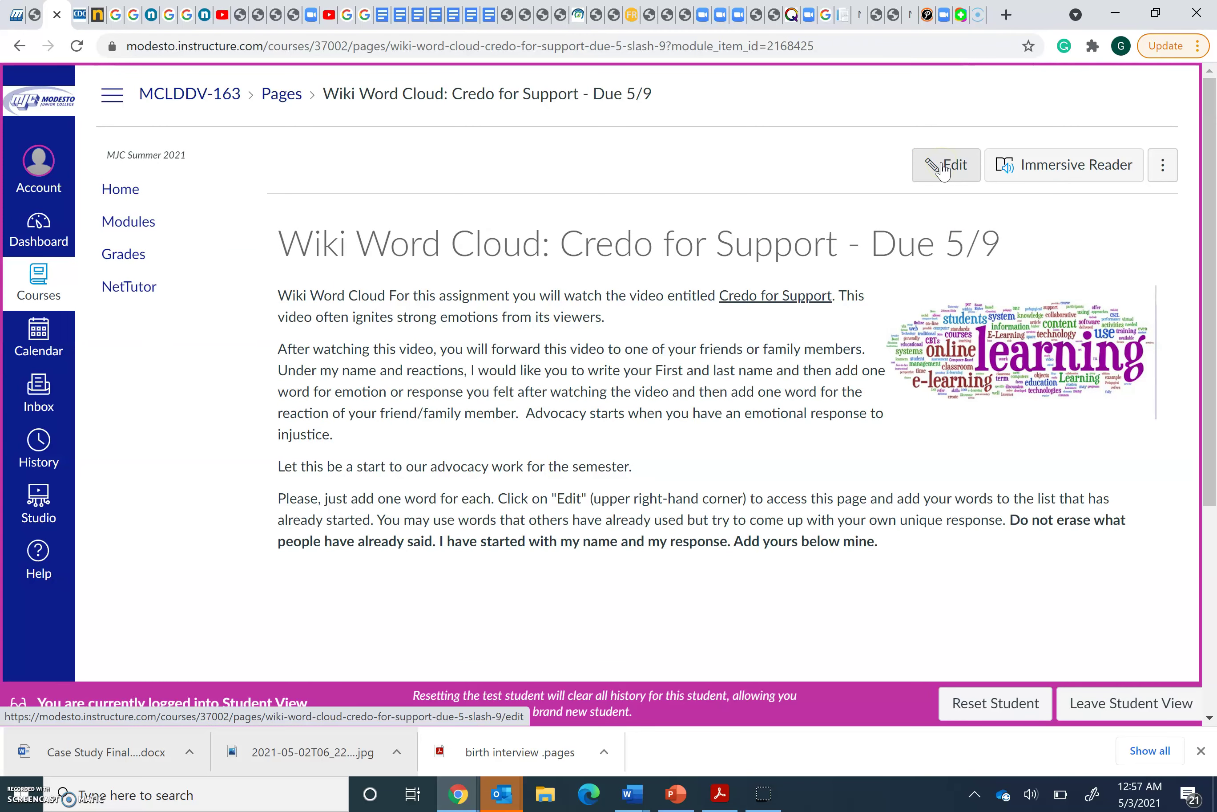
pyautogui.click(942, 168)
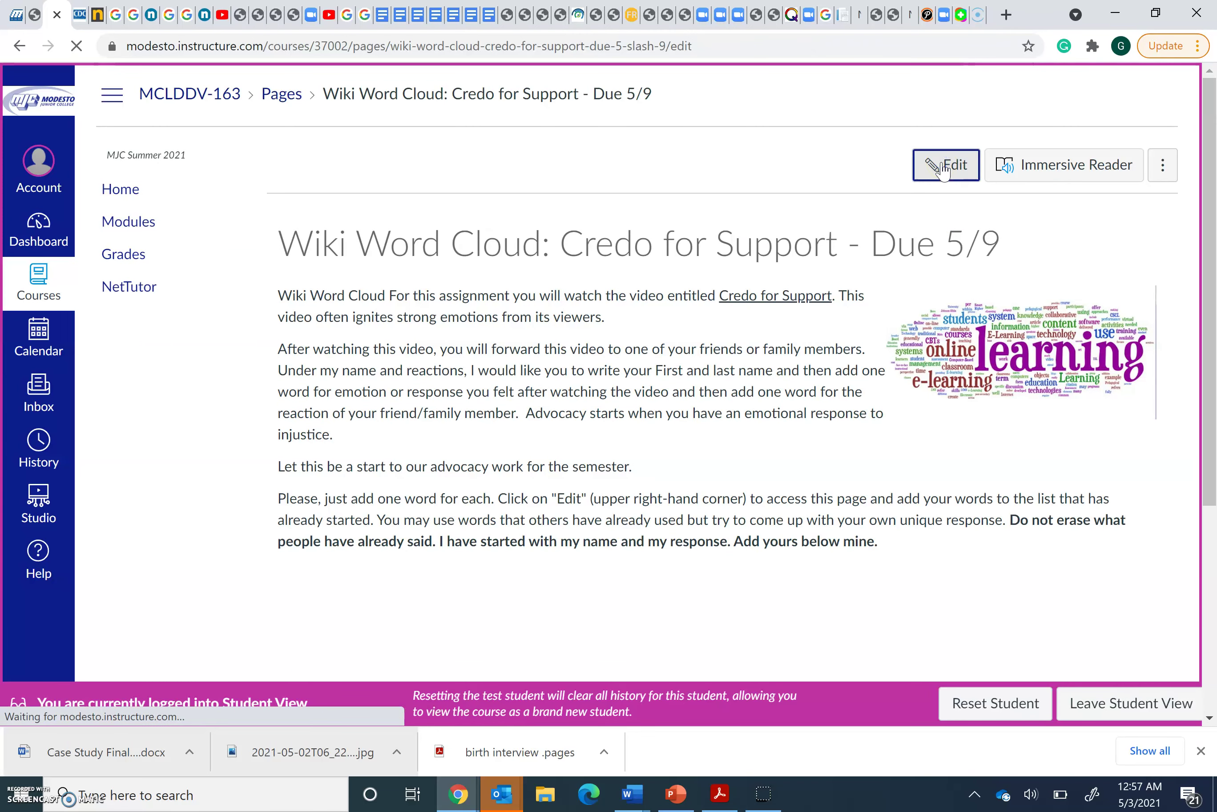
pyautogui.click(1181, 260)
pyautogui.click(1154, 325)
pyautogui.moveTo(1154, 325); pyautogui.dragTo(1150, 513)
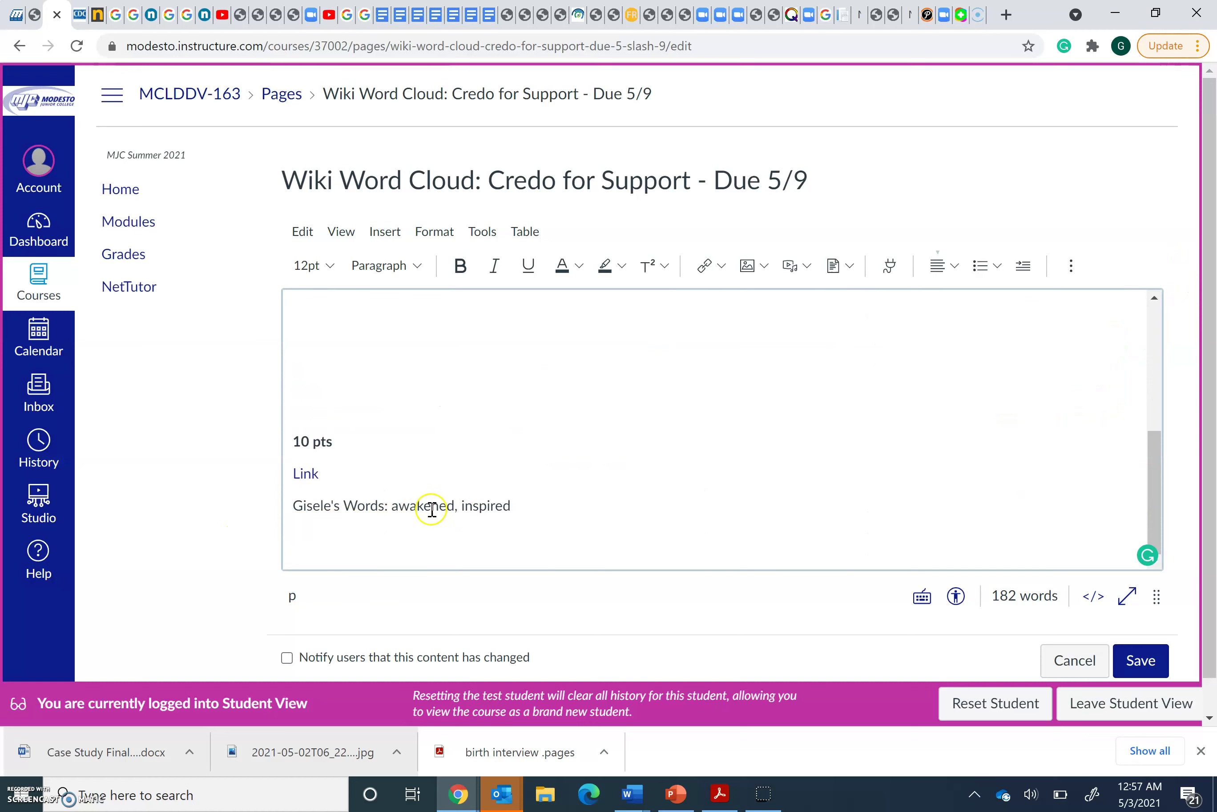
pyautogui.click(522, 506)
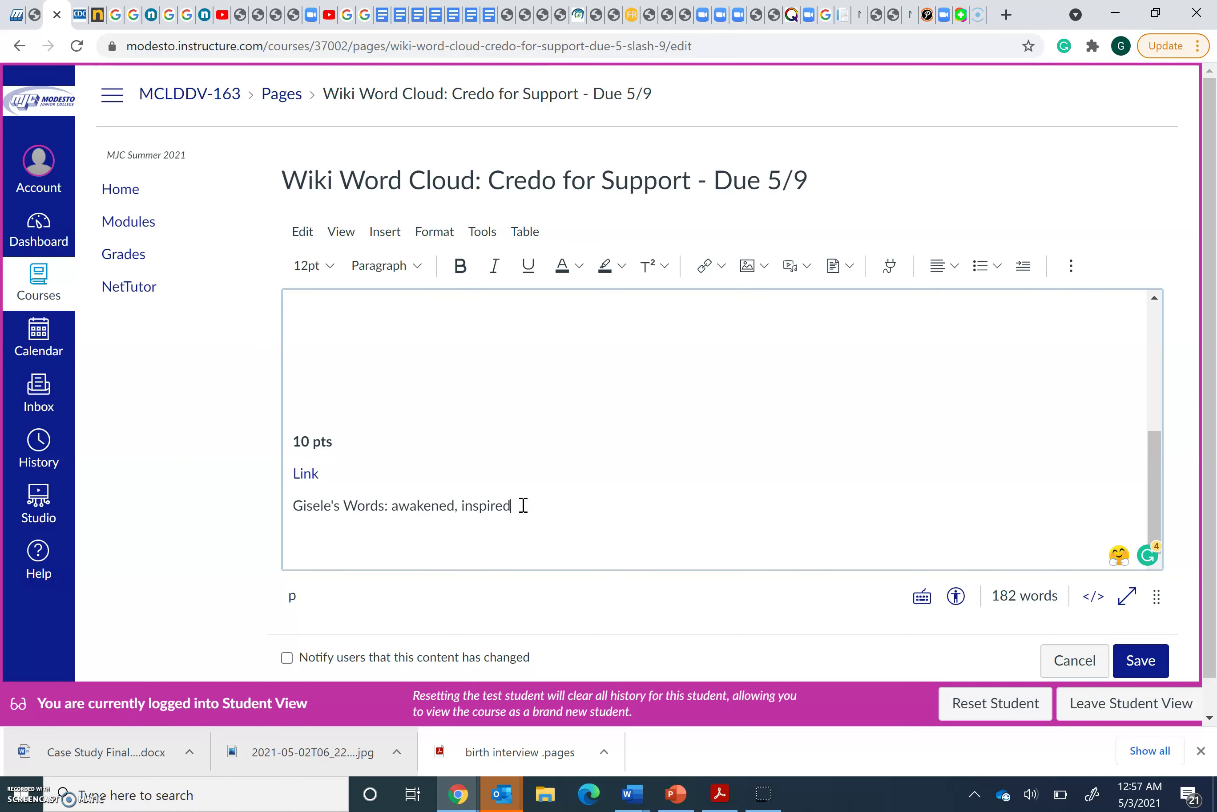
# - Examine the existing words entry in the page editor and return to the instructions at the start of the content
pyautogui.click(286, 511)
pyautogui.moveTo(587, 501); pyautogui.dragTo(559, 431)
pyautogui.click(558, 426)
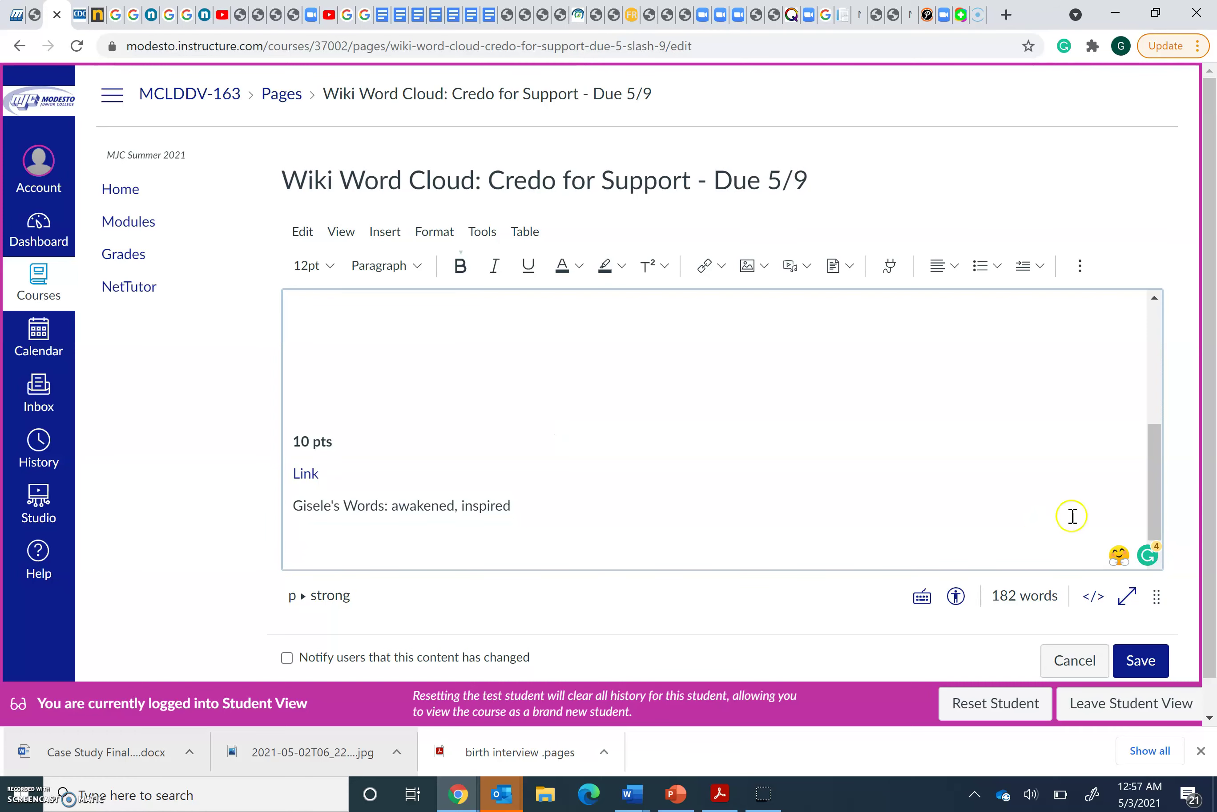
pyautogui.moveTo(1158, 495); pyautogui.dragTo(1164, 335)
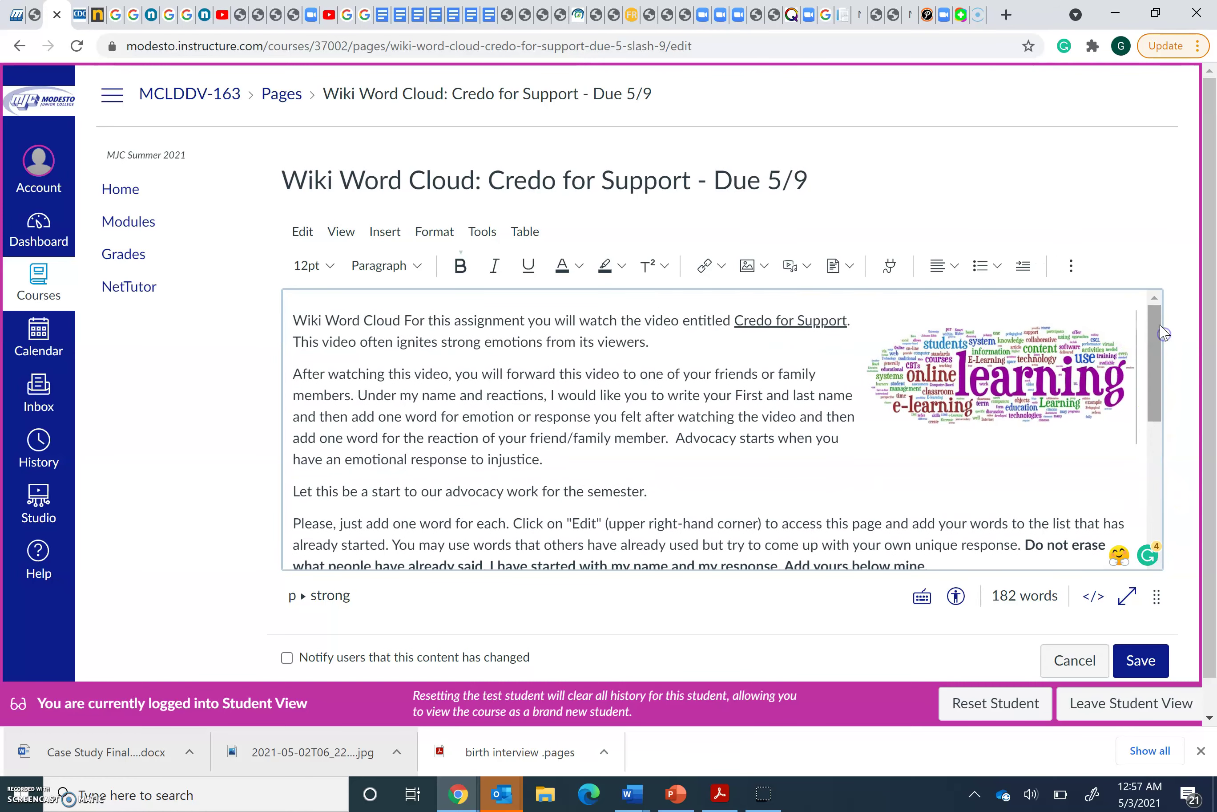
# - Save the Wiki Word Cloud page and review the saved page down to the instructor's words
pyautogui.click(1144, 660)
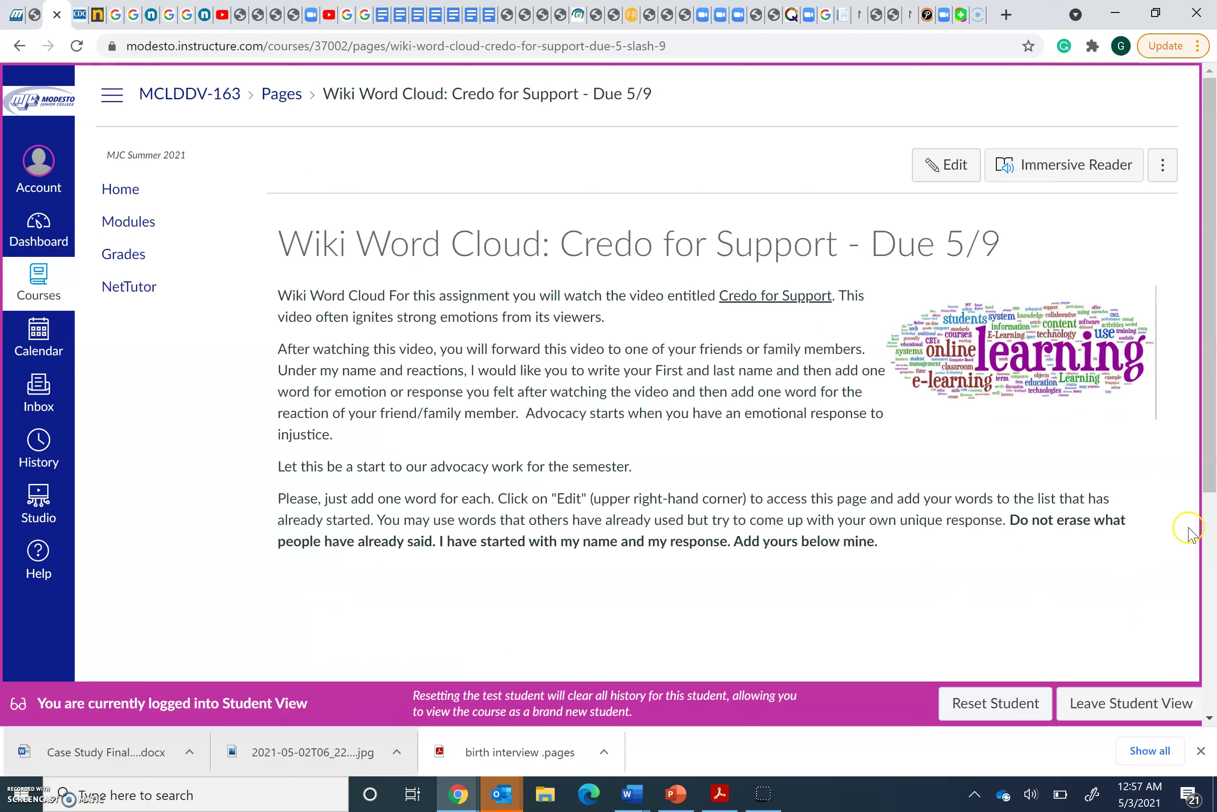
pyautogui.scroll(-7, 1196, 417)
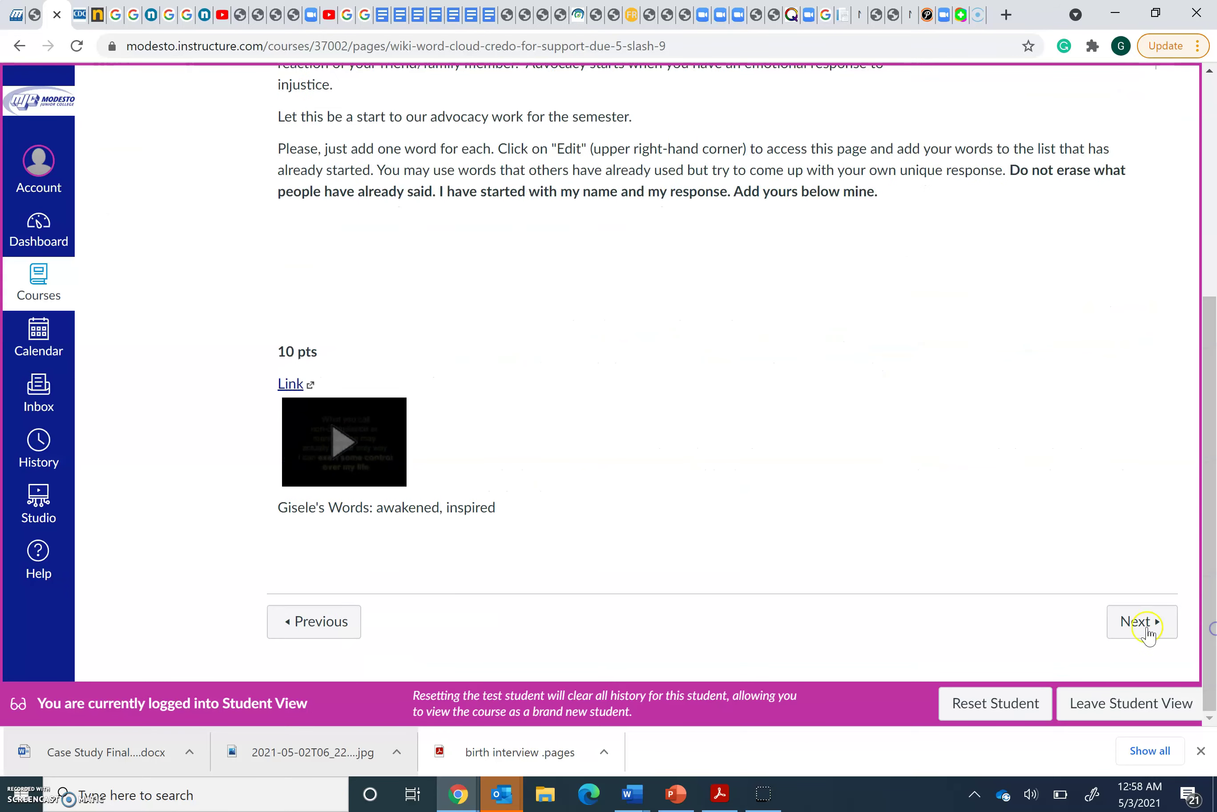
# - Continue through the Play Posit Quiz: Inclusion and Play Posit Lecture Quiz: Legislation assignments, reviewing their instructions and embedded video lectures
pyautogui.click(1134, 623)
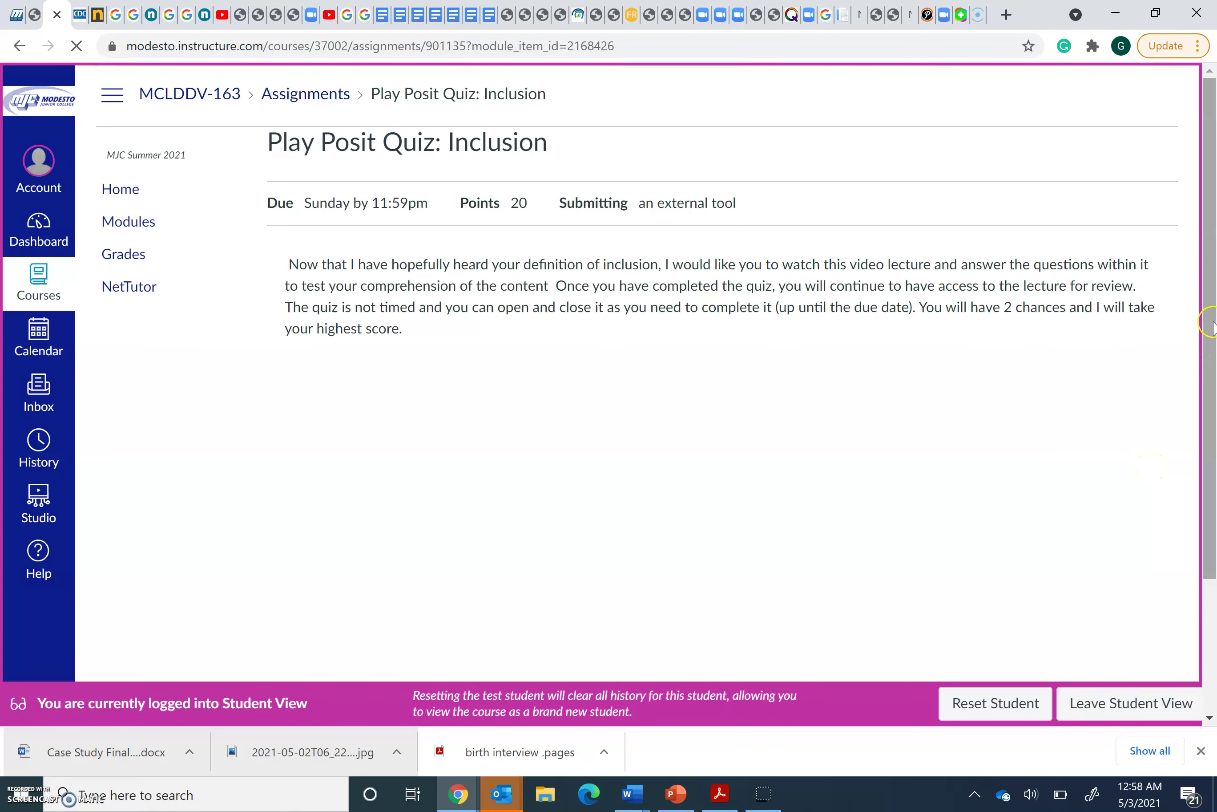
pyautogui.moveTo(1210, 333); pyautogui.dragTo(1214, 466)
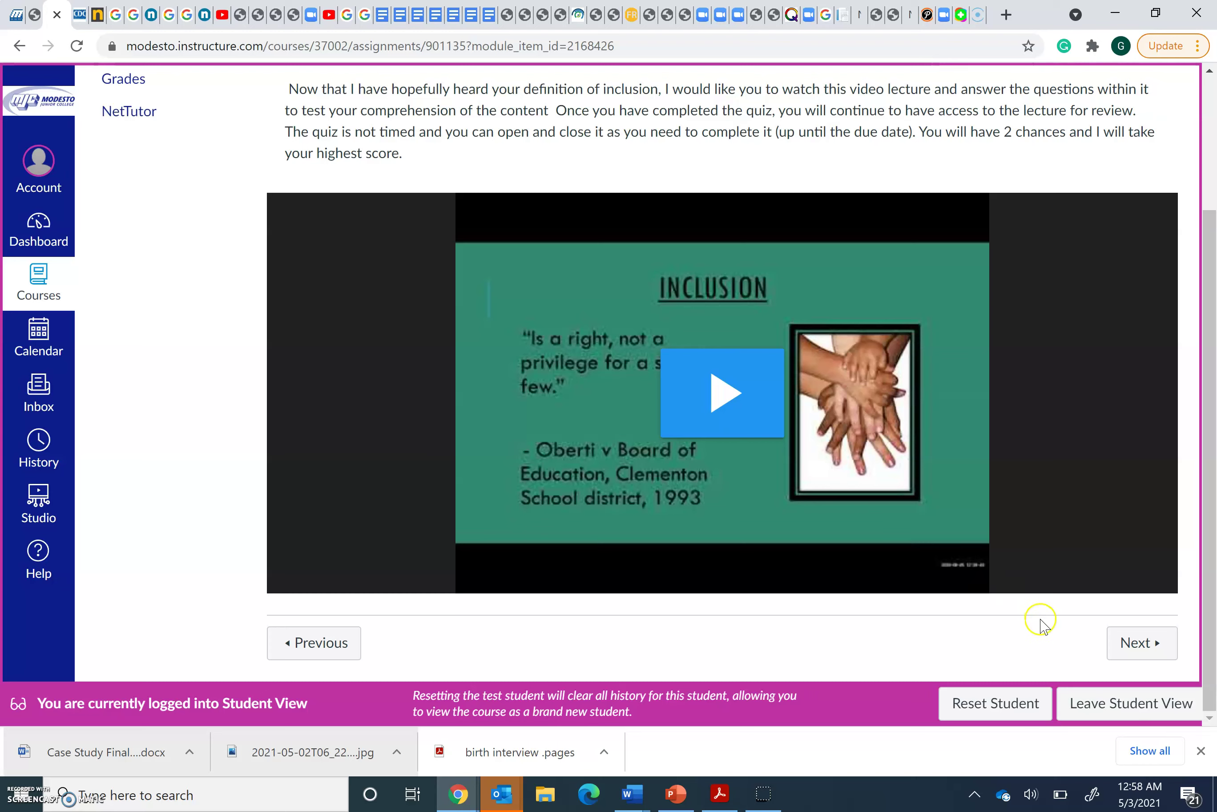
pyautogui.click(1134, 648)
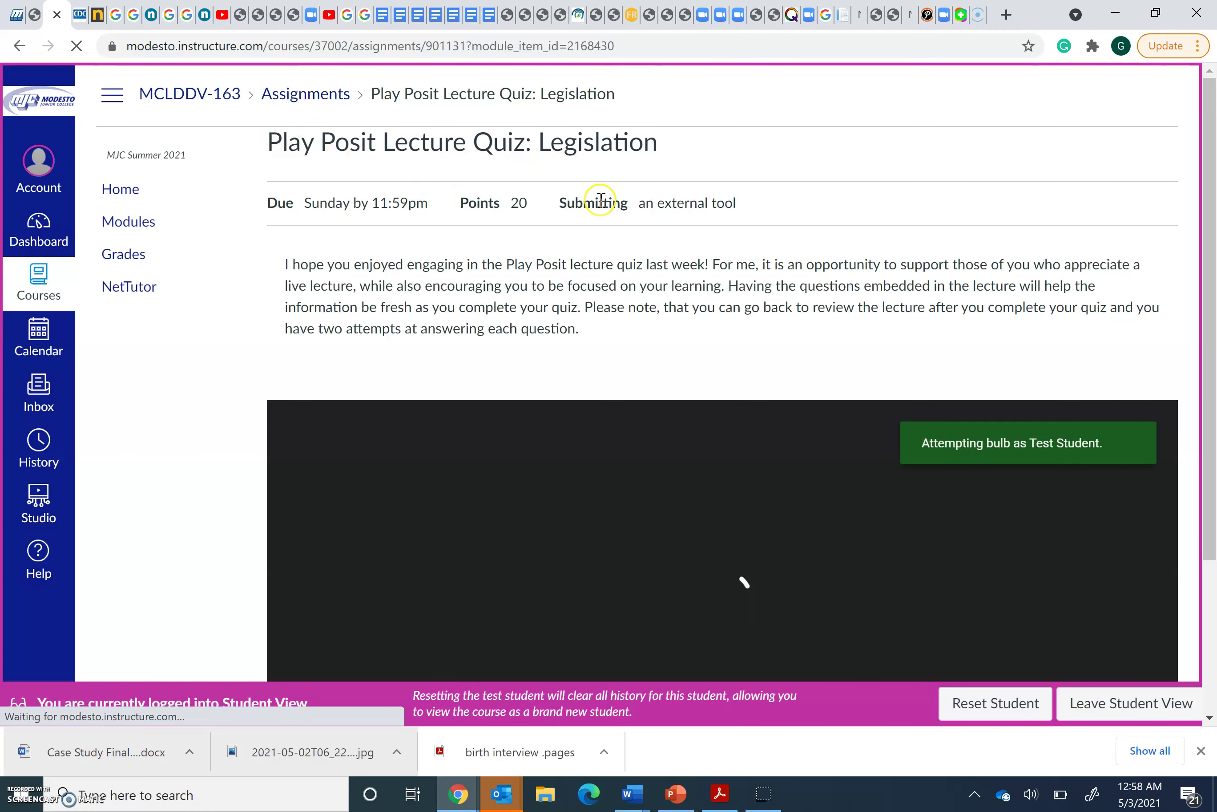
pyautogui.moveTo(1210, 215); pyautogui.dragTo(1210, 335)
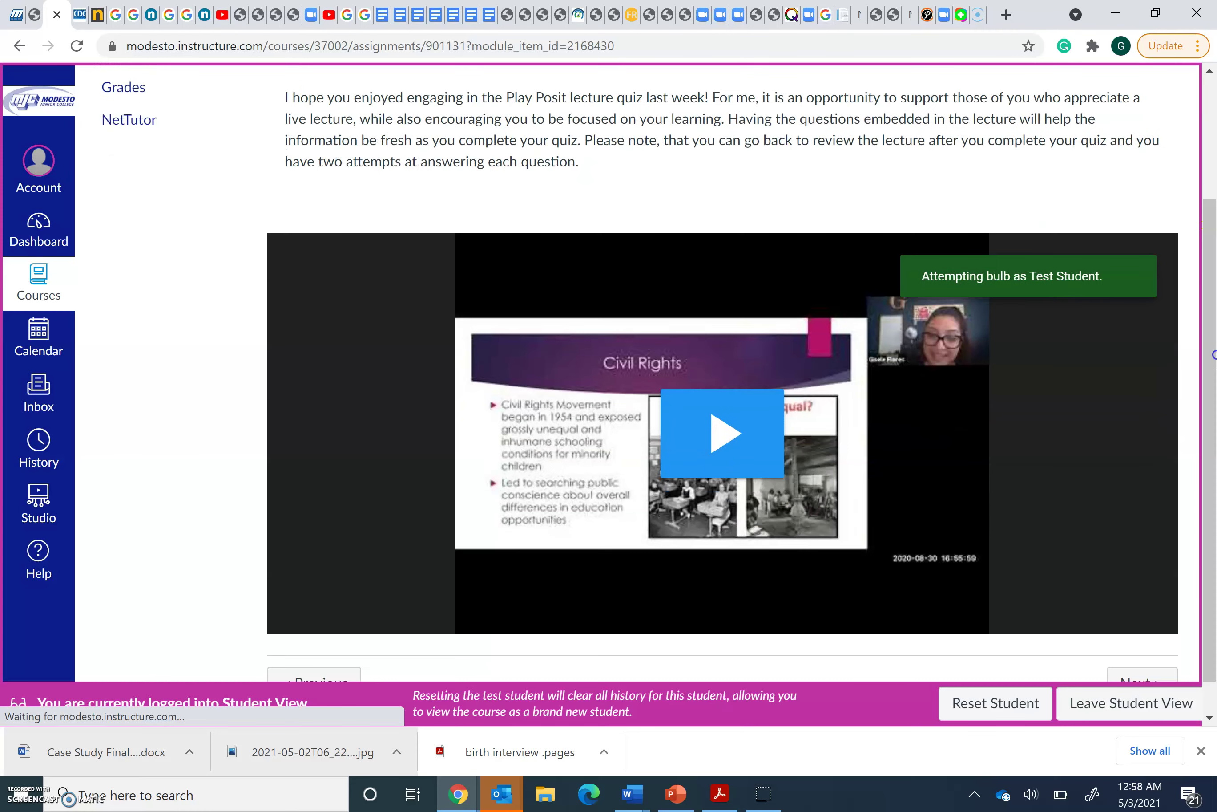
# - Continue to the A Guide to Disability Legislation assignment and review its due date, summary paragraph requirements and embedded videos
pyautogui.click(1124, 681)
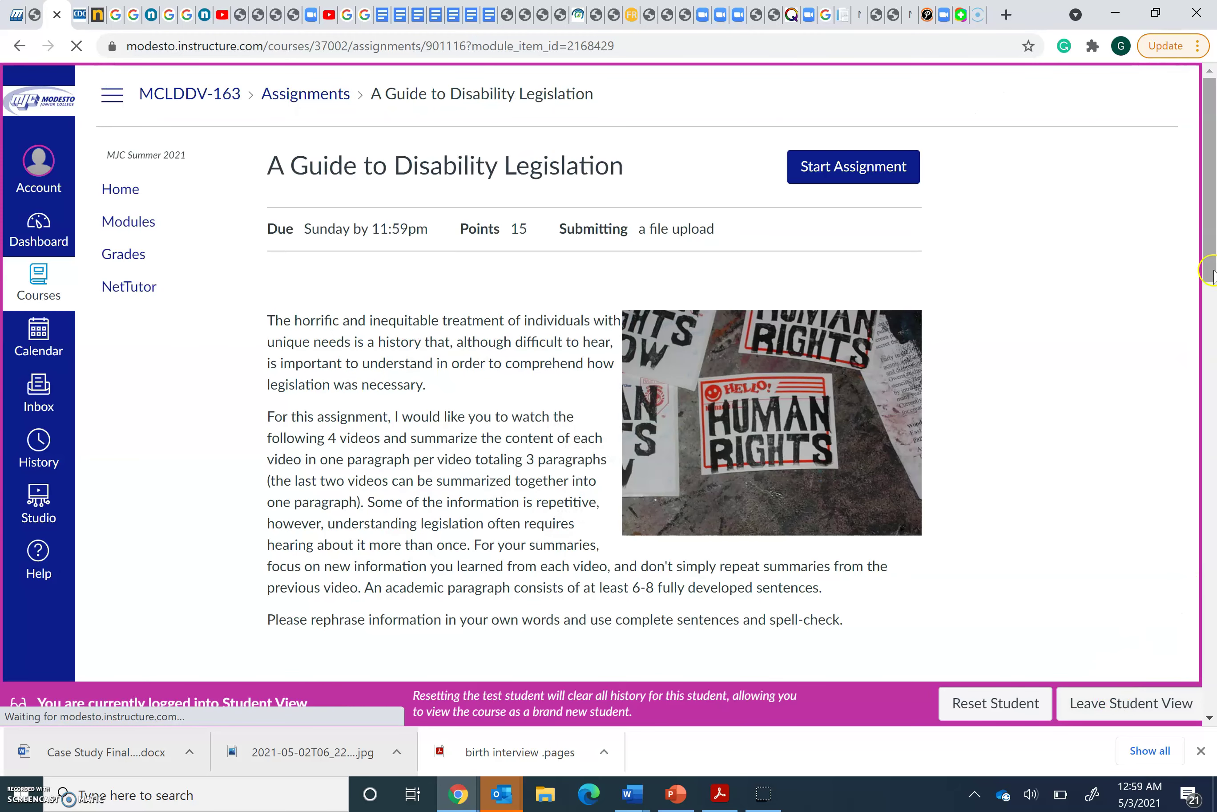
pyautogui.moveTo(1211, 243); pyautogui.dragTo(1211, 135)
pyautogui.scroll(-2, 1211, 246)
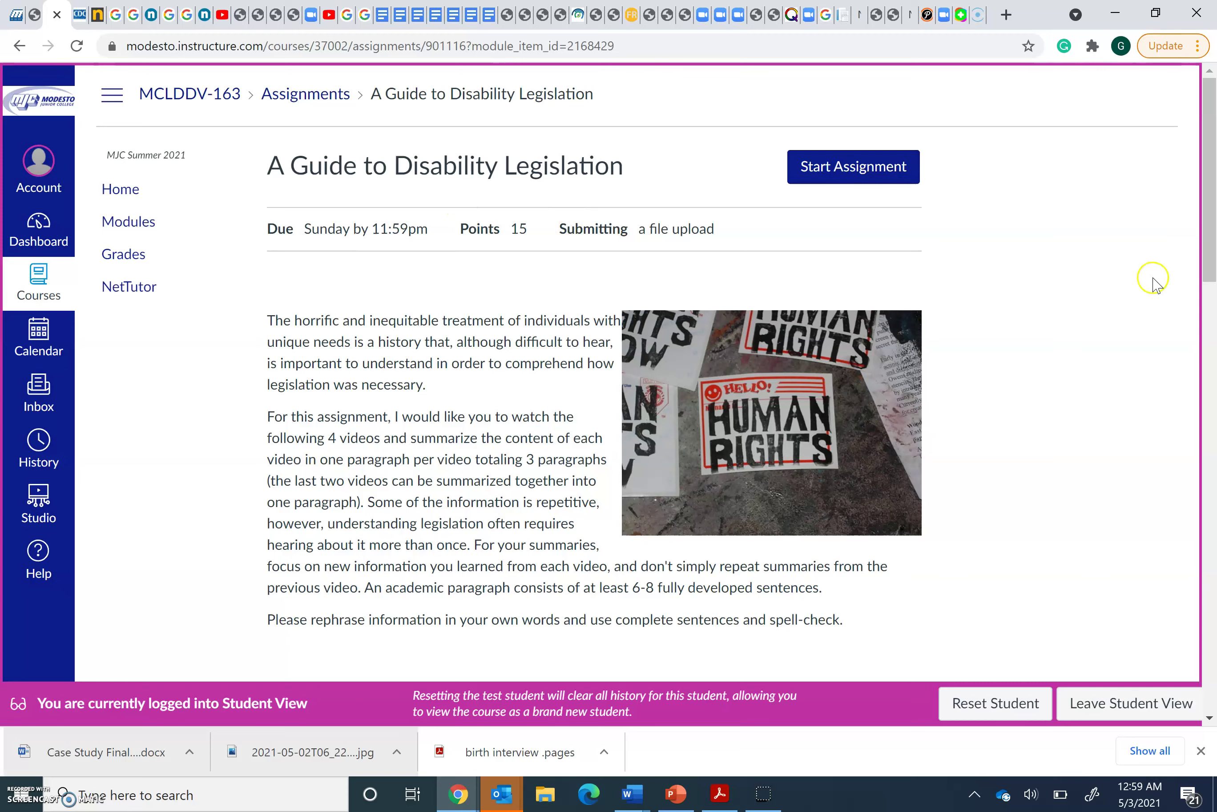
pyautogui.scroll(-3, 1212, 220)
pyautogui.scroll(2, 1213, 229)
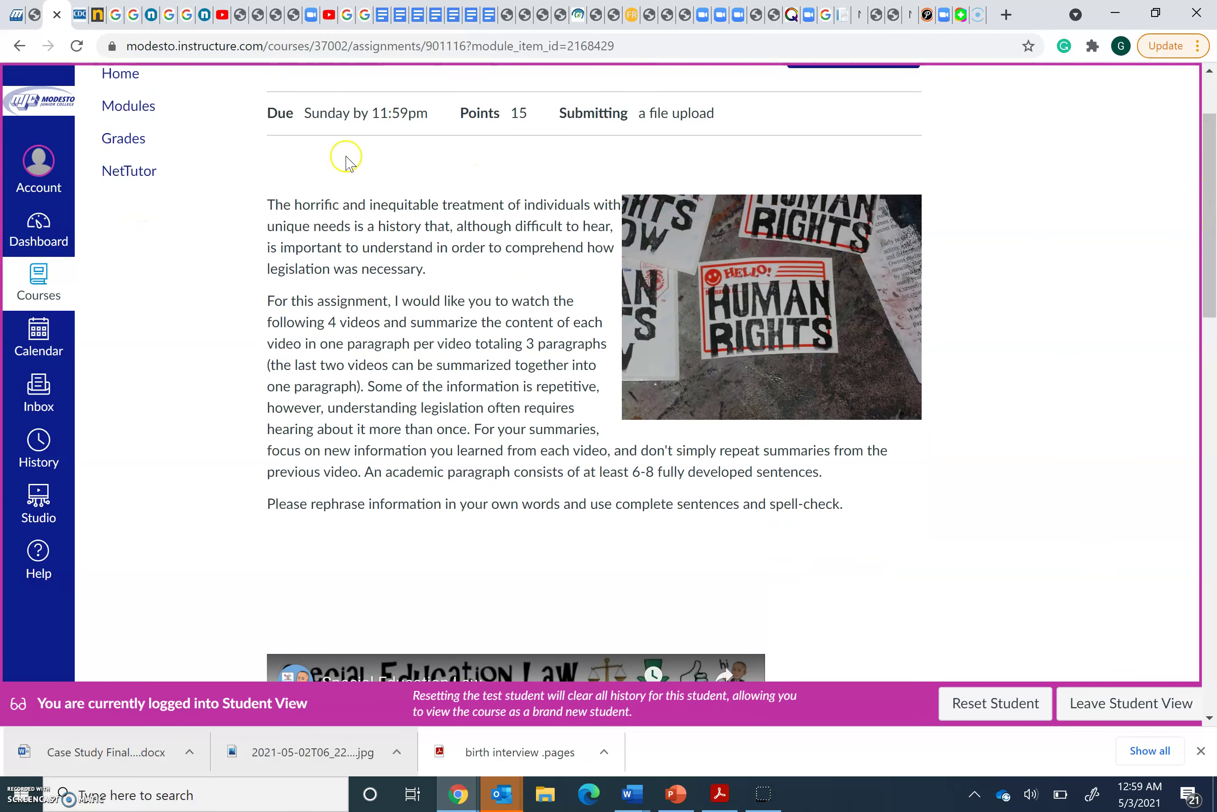
pyautogui.moveTo(267, 338); pyautogui.dragTo(271, 373)
pyautogui.click(887, 578)
pyautogui.moveTo(1203, 250); pyautogui.dragTo(1213, 681)
# - Continue to the 14 Categories of Disabilities assignment, review its video and response prompts, and advance to the following module item
pyautogui.click(872, 622)
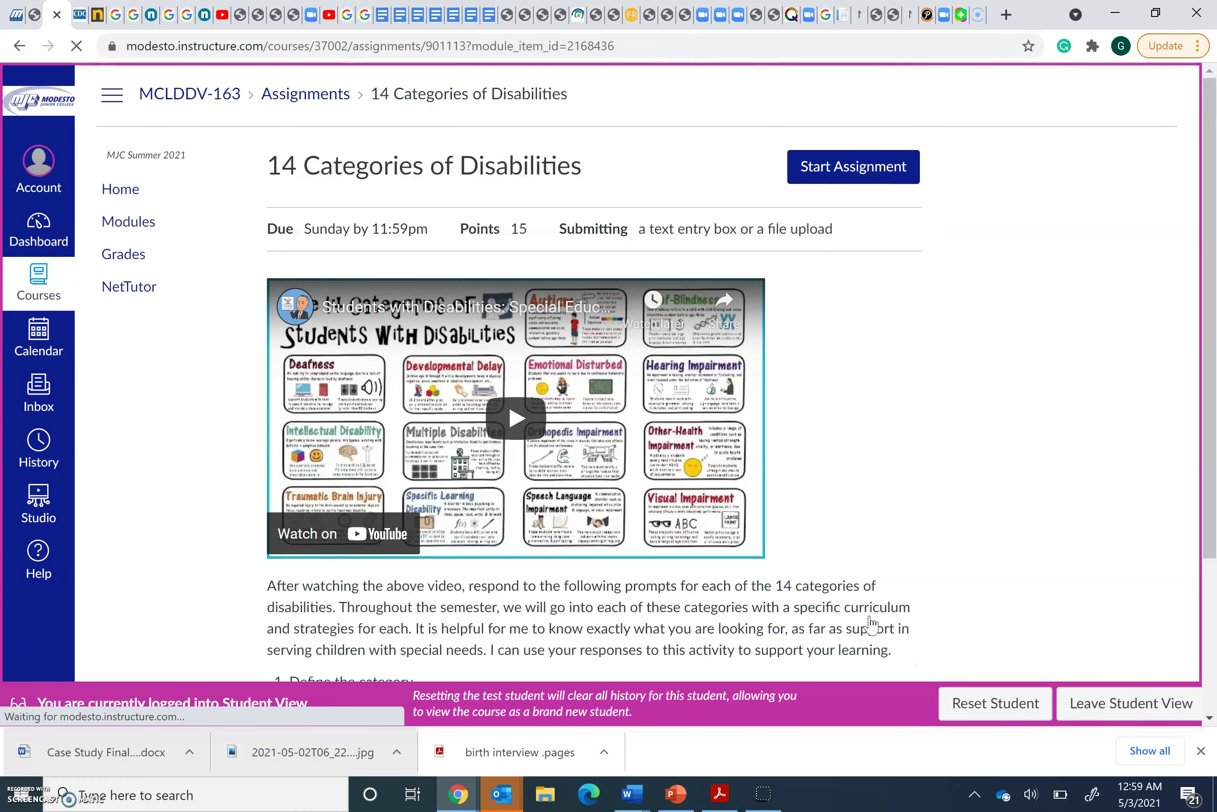
pyautogui.scroll(-3, 1214, 348)
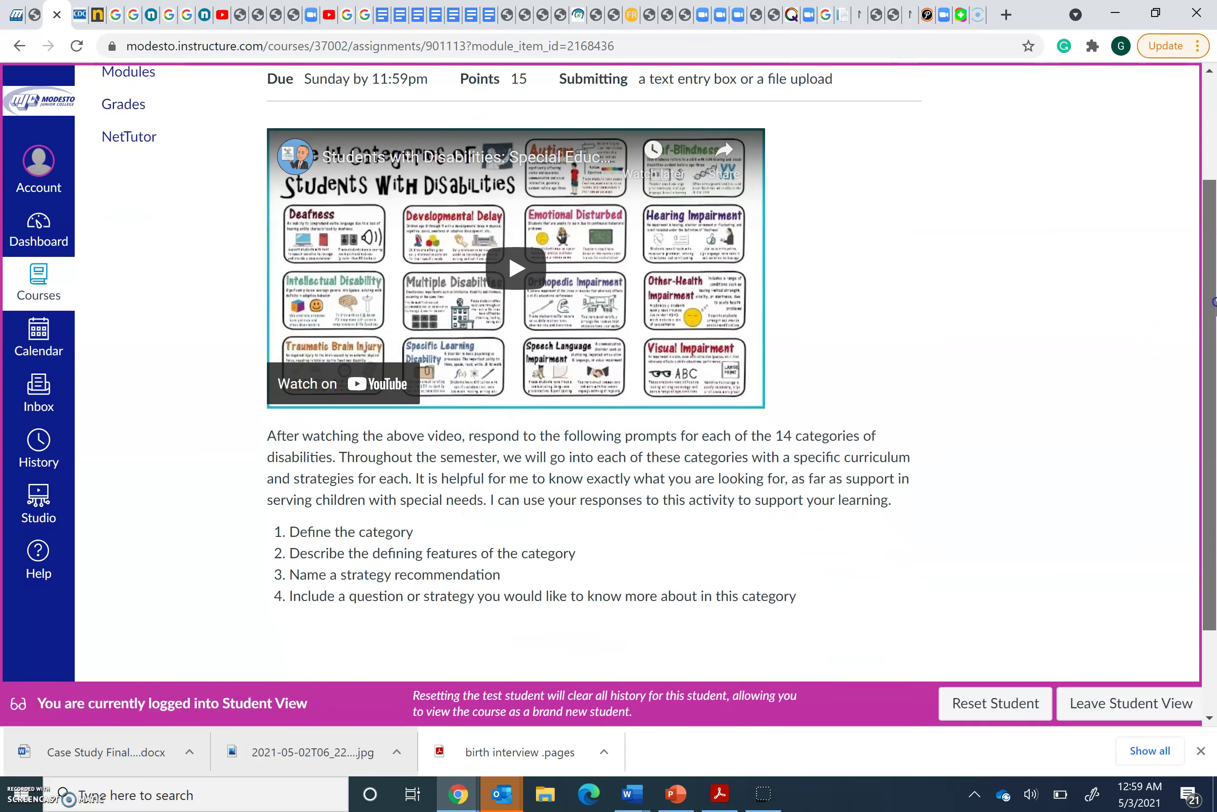
pyautogui.scroll(3, 1214, 349)
pyautogui.scroll(-4, 1210, 398)
pyautogui.click(878, 623)
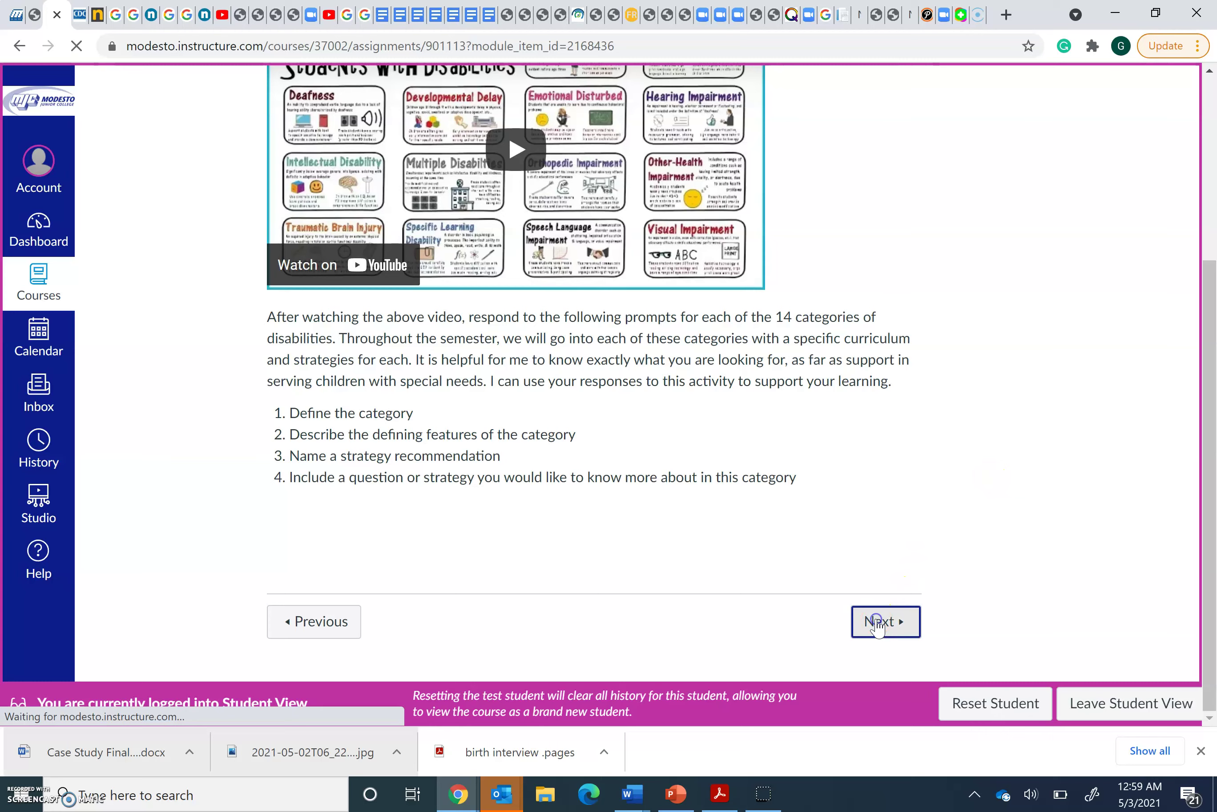